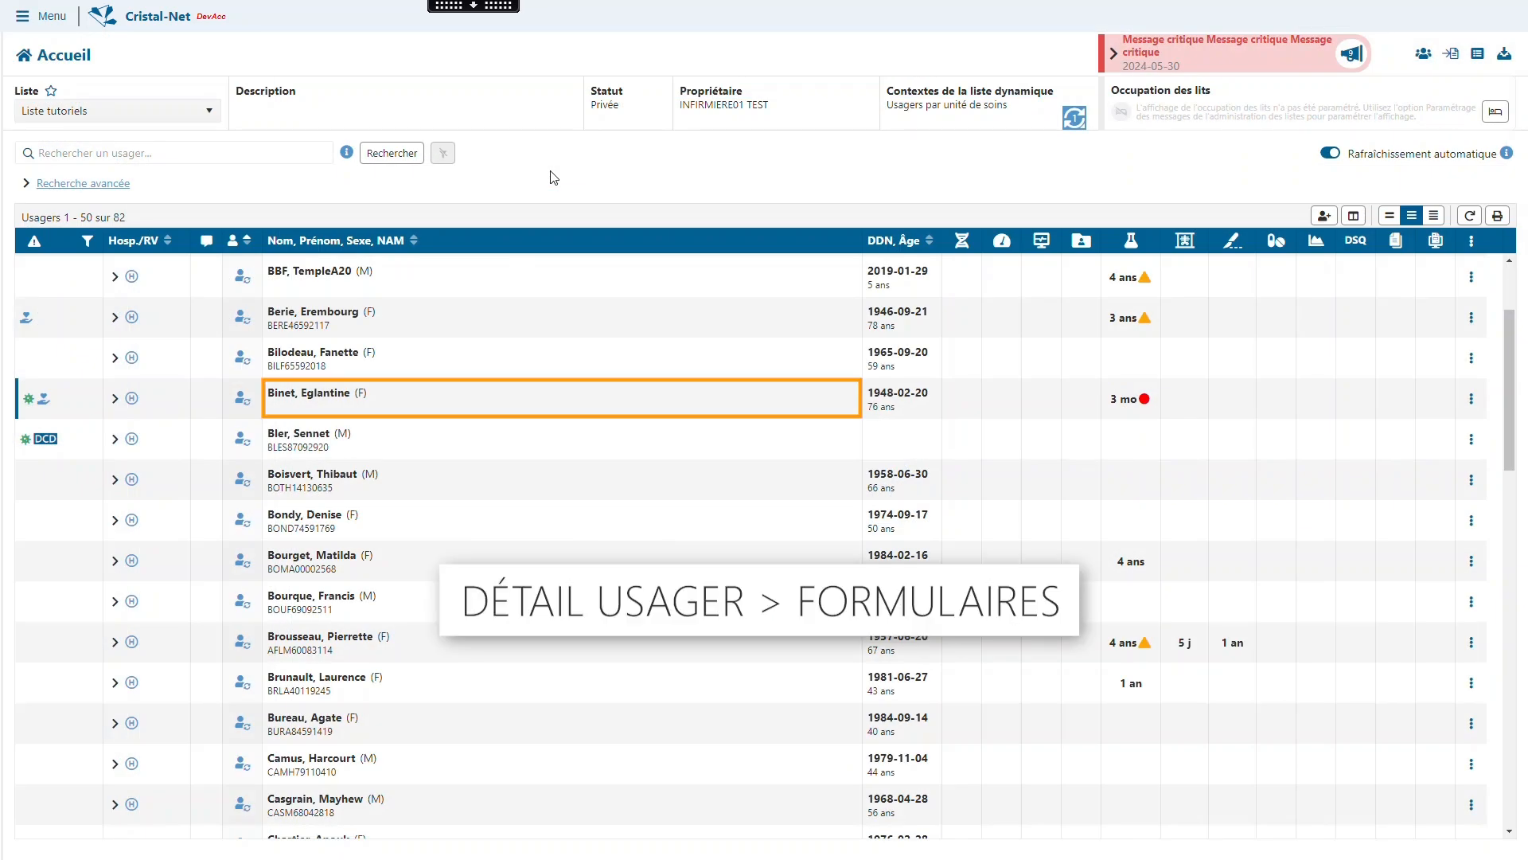
- Open the highlighted patient's record and display the detailed control measures list among the patient's forms
click(347, 397)
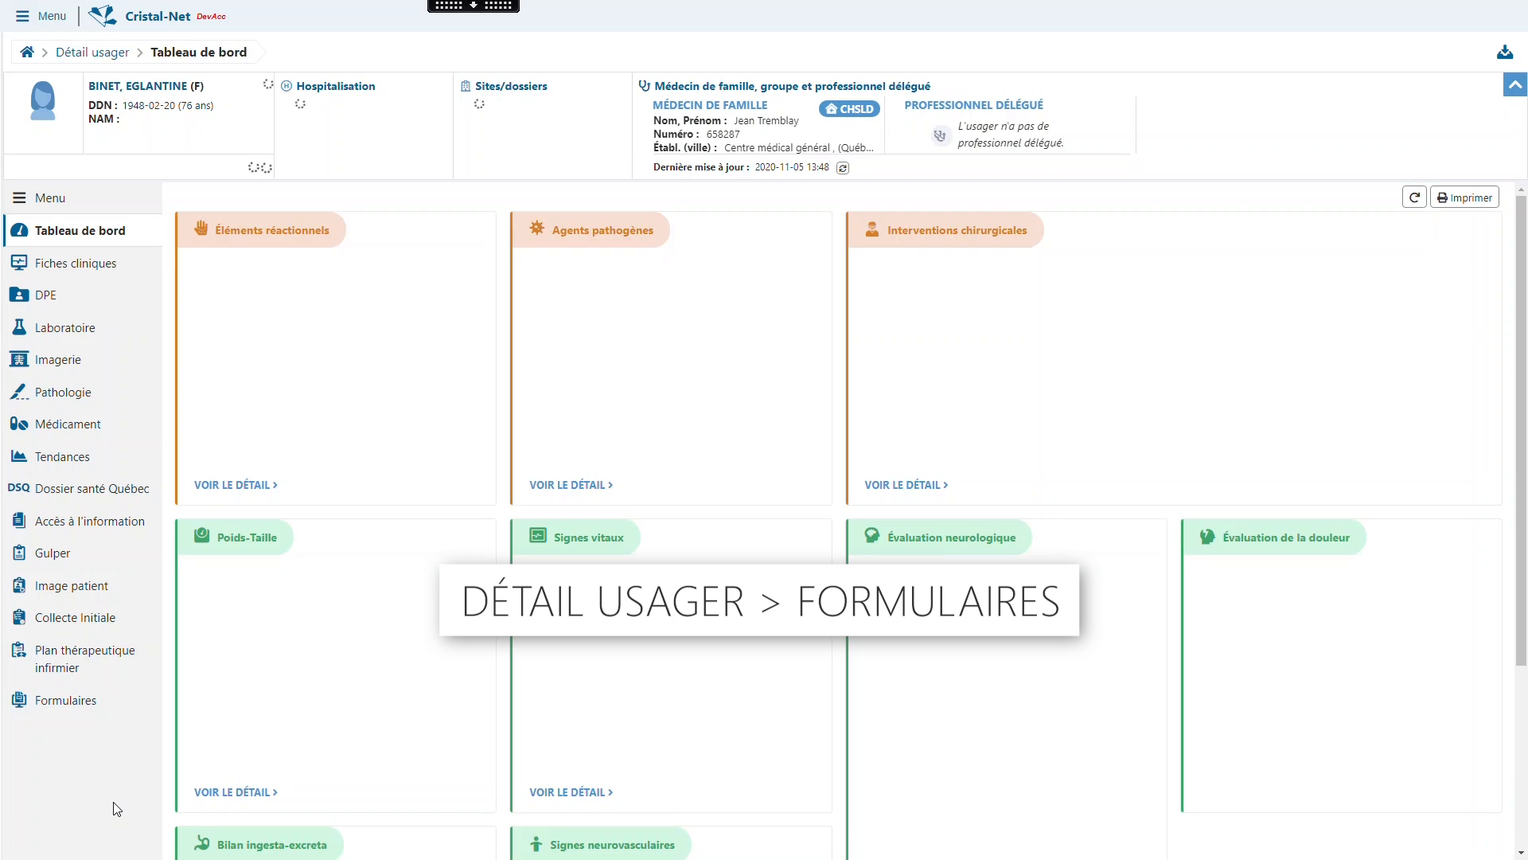
click(80, 702)
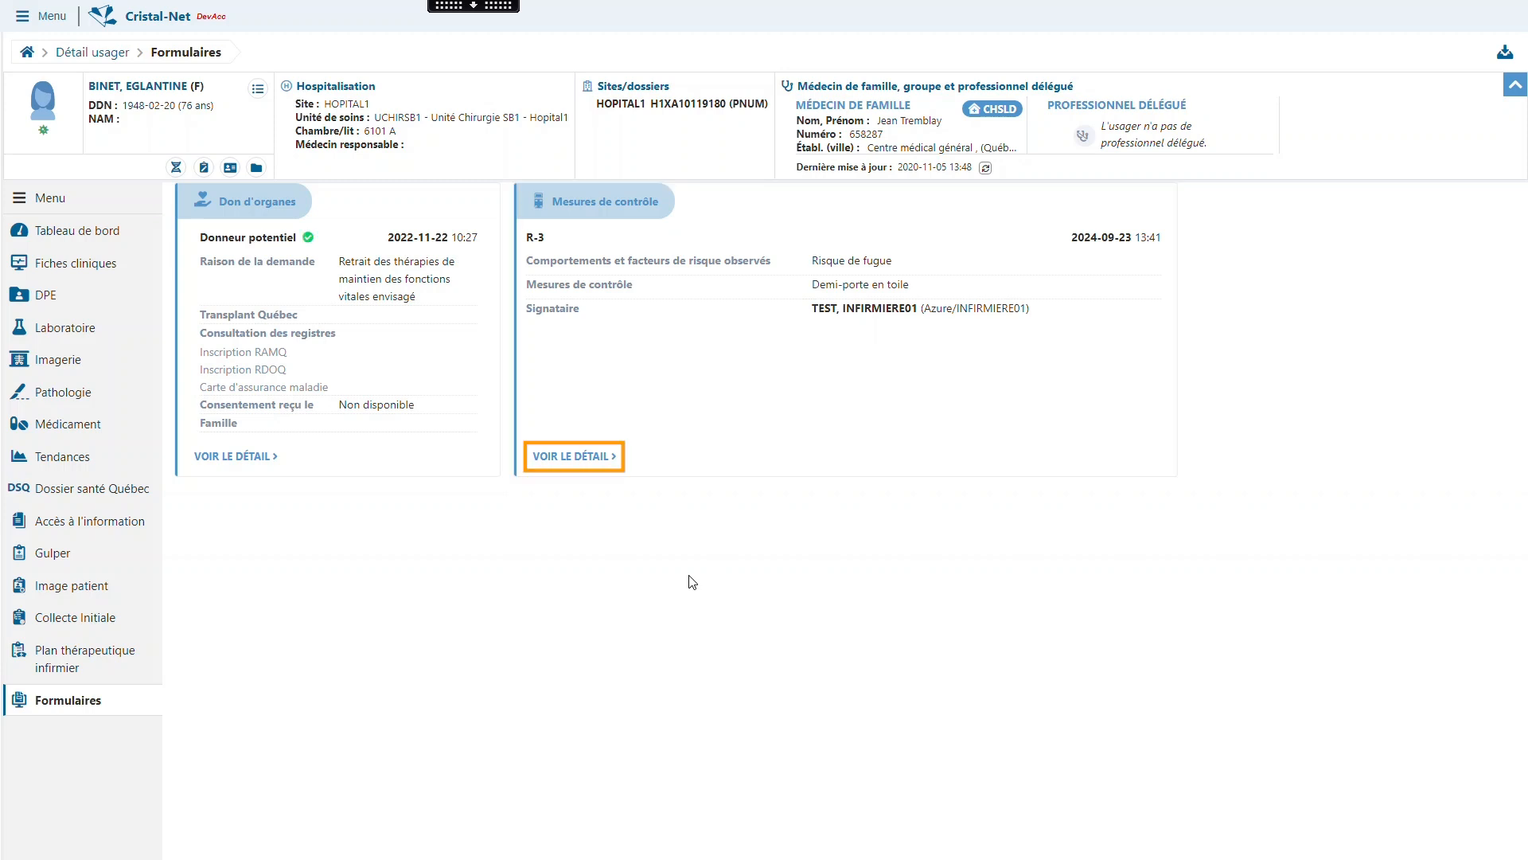
click(605, 457)
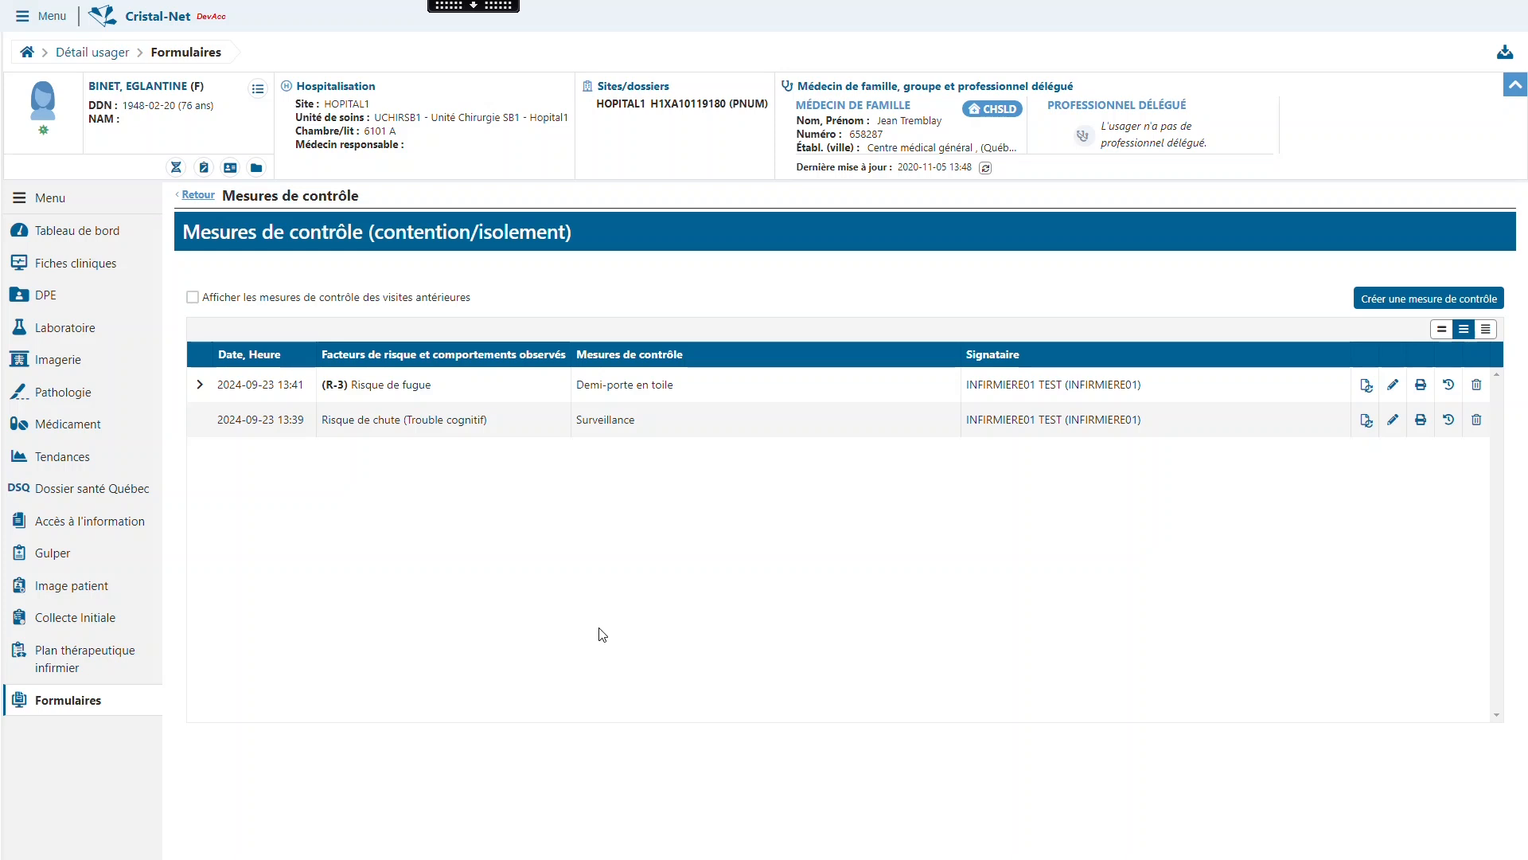
- Toggle the display of control measures from previous visits, and try each row density before restoring the medium one
click(193, 297)
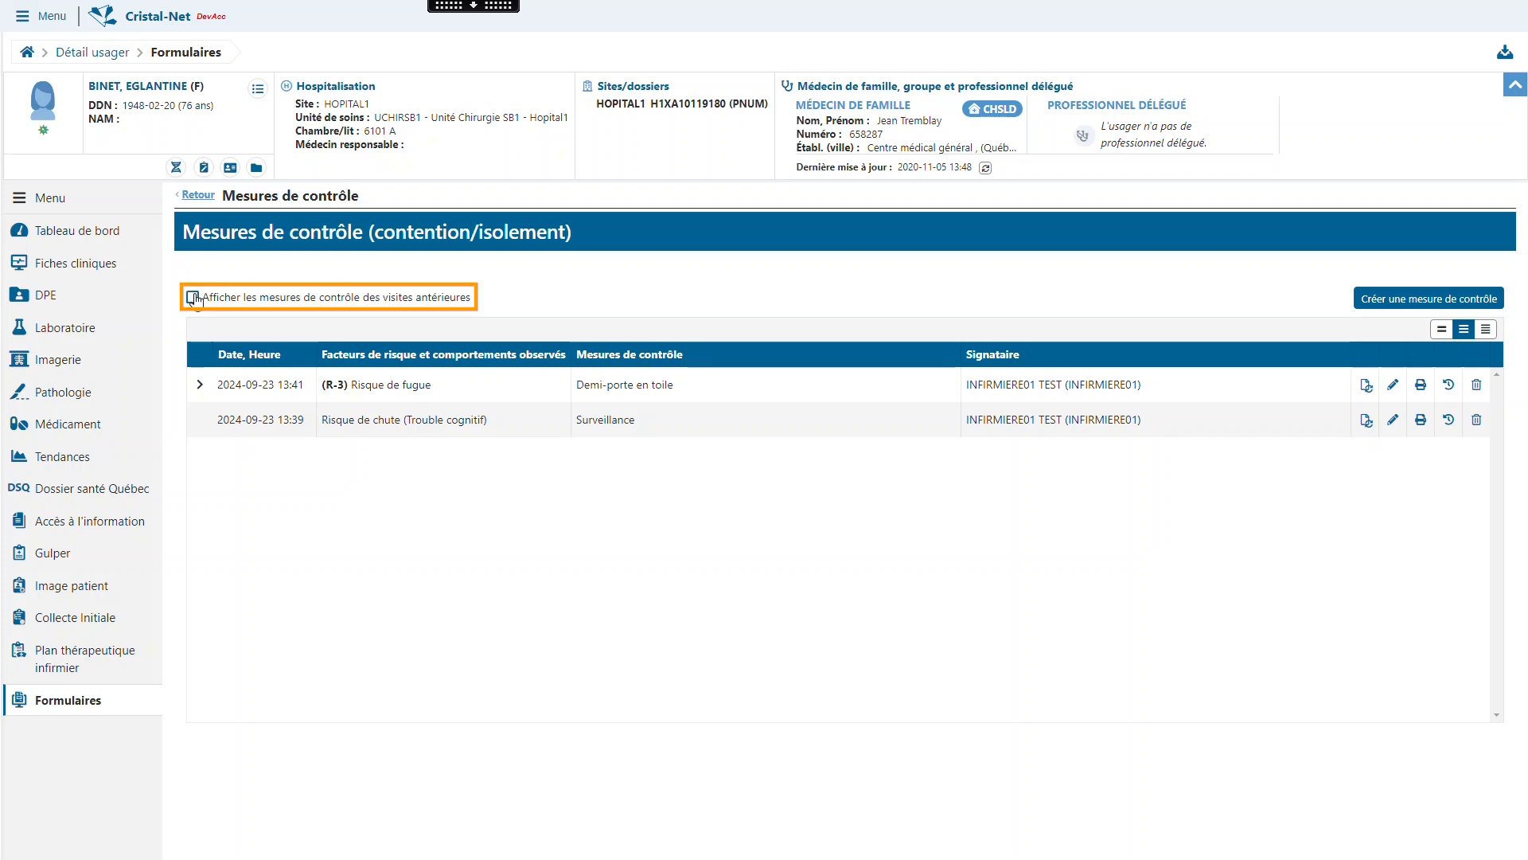
click(192, 297)
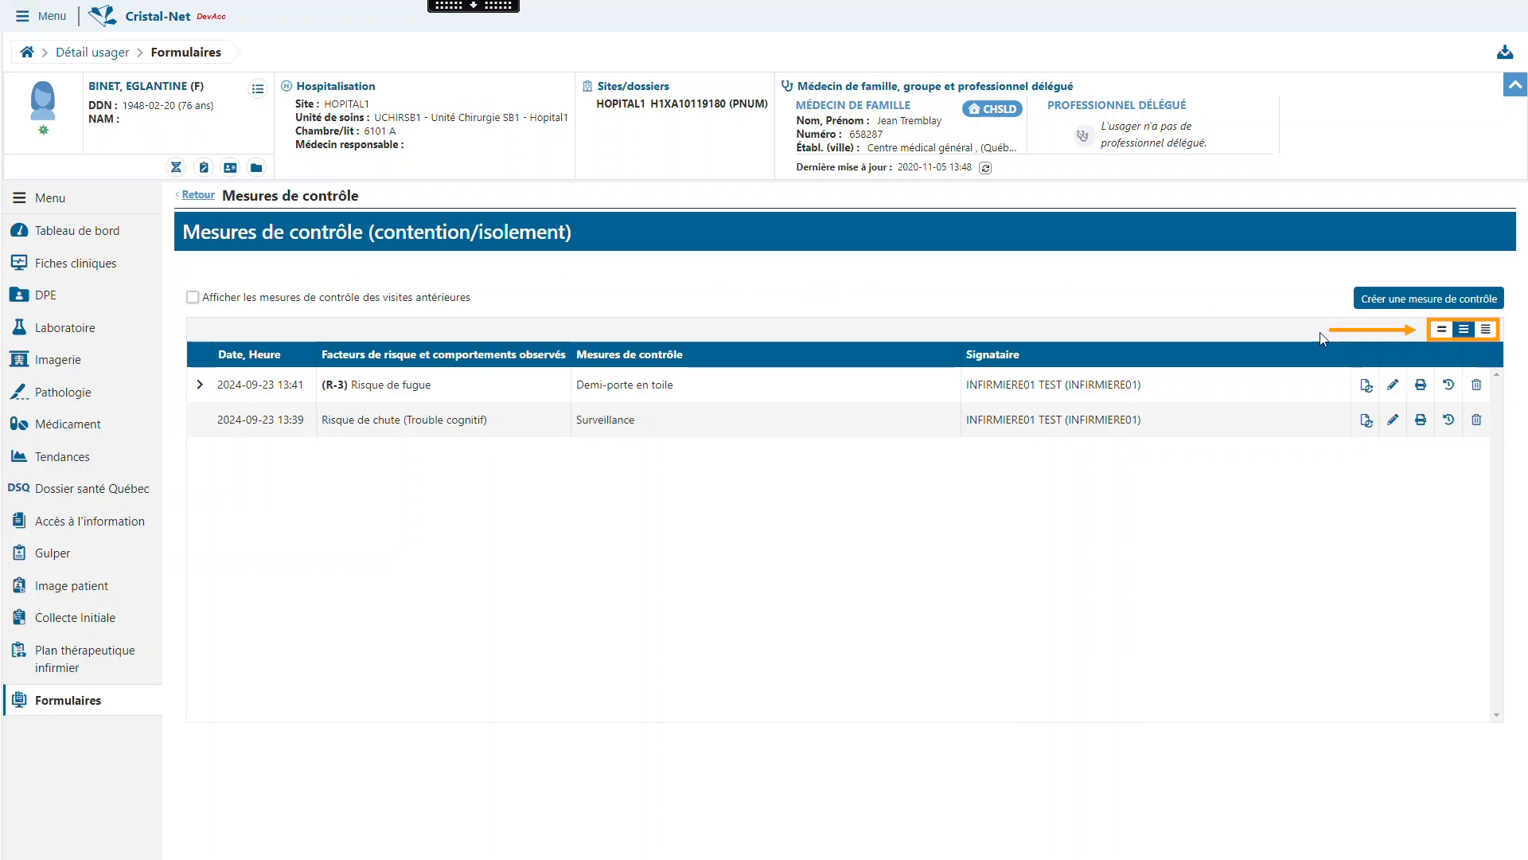
click(1441, 330)
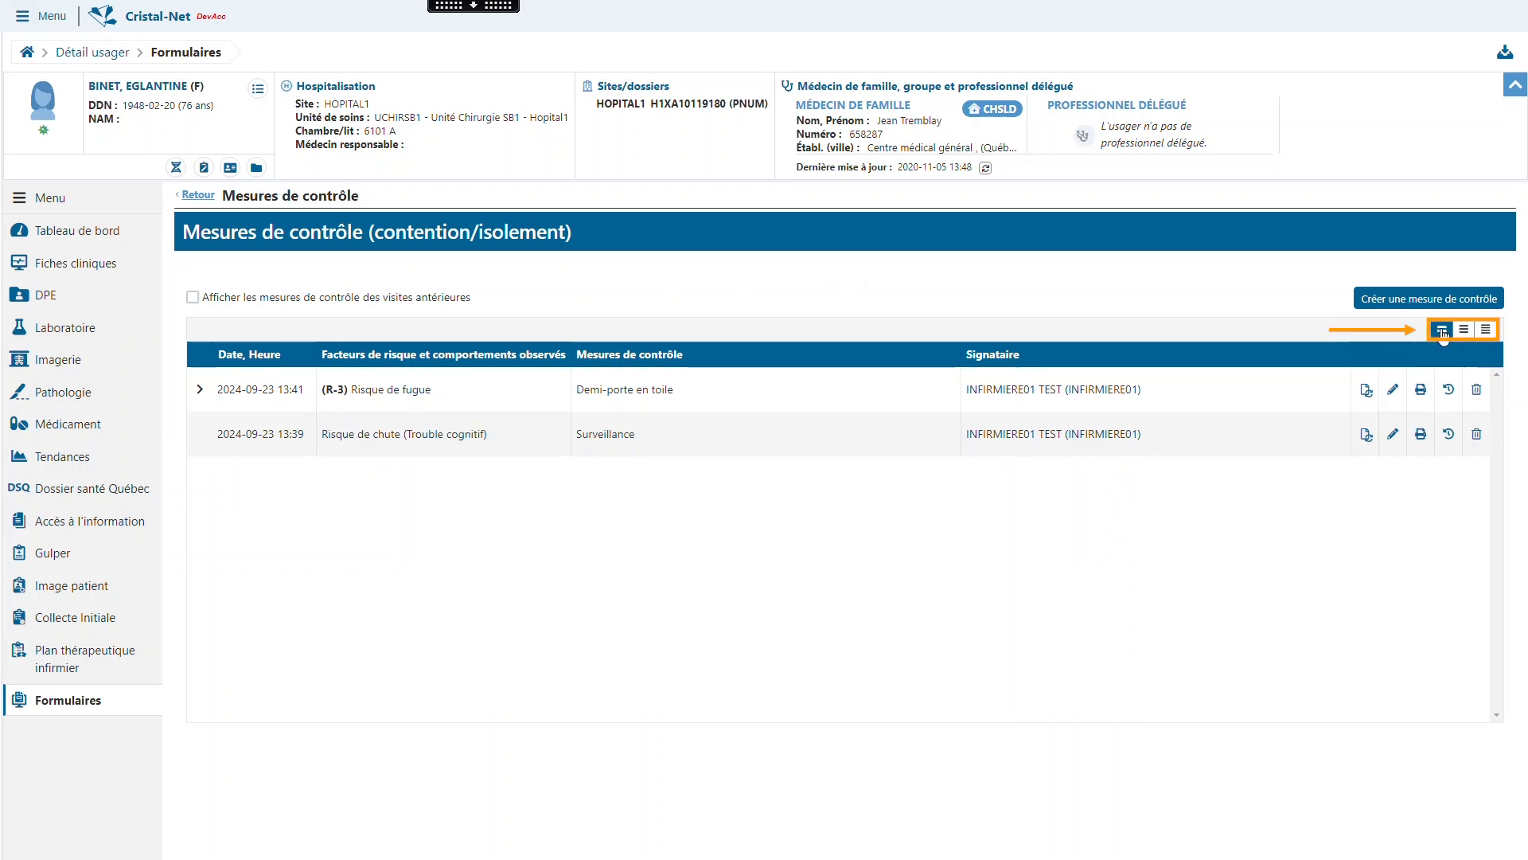
click(1462, 332)
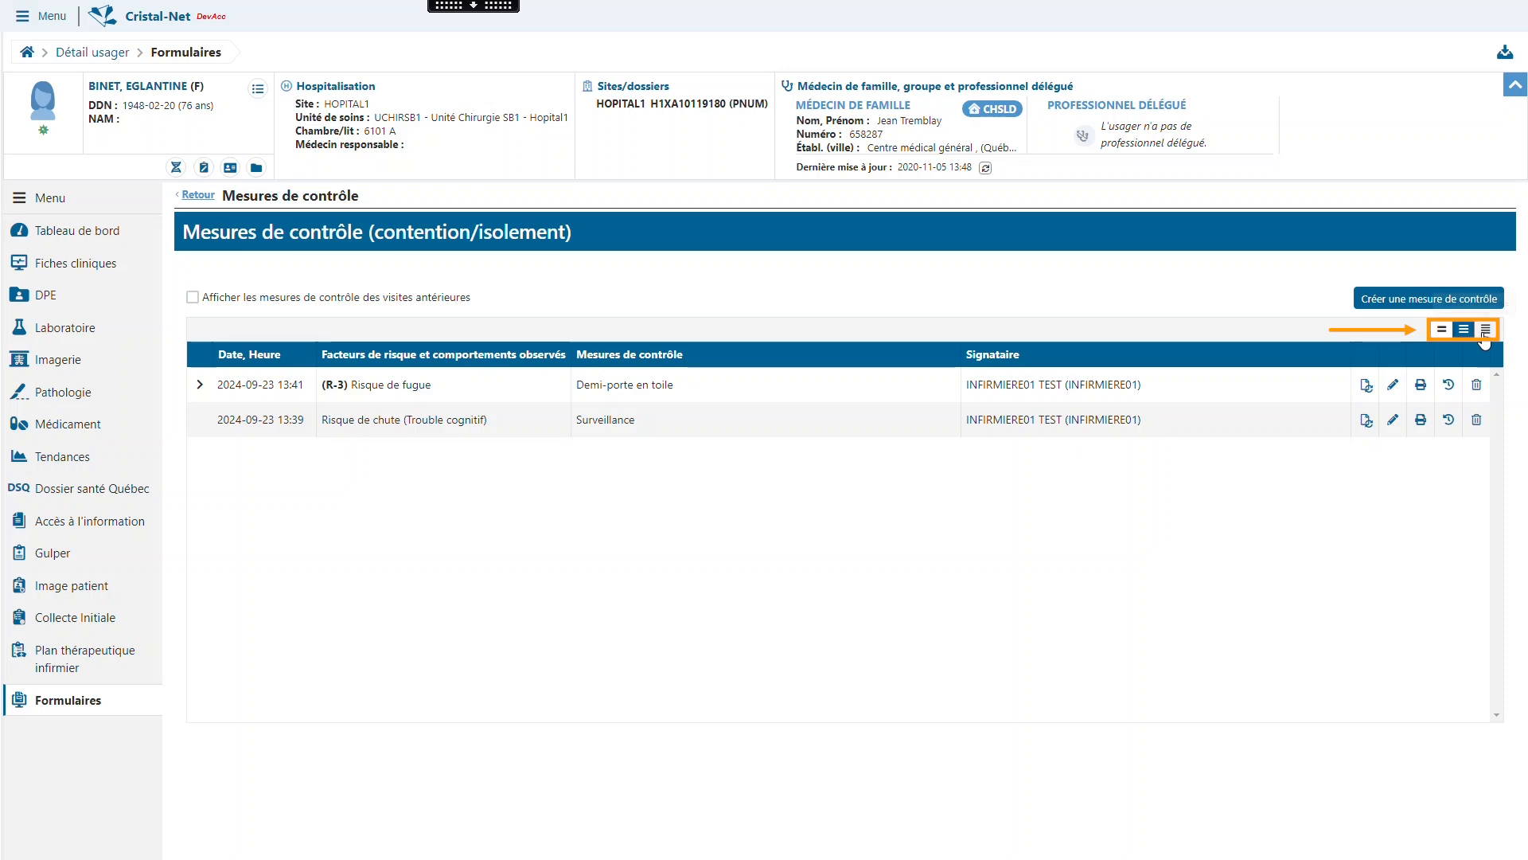
click(1486, 330)
click(1465, 332)
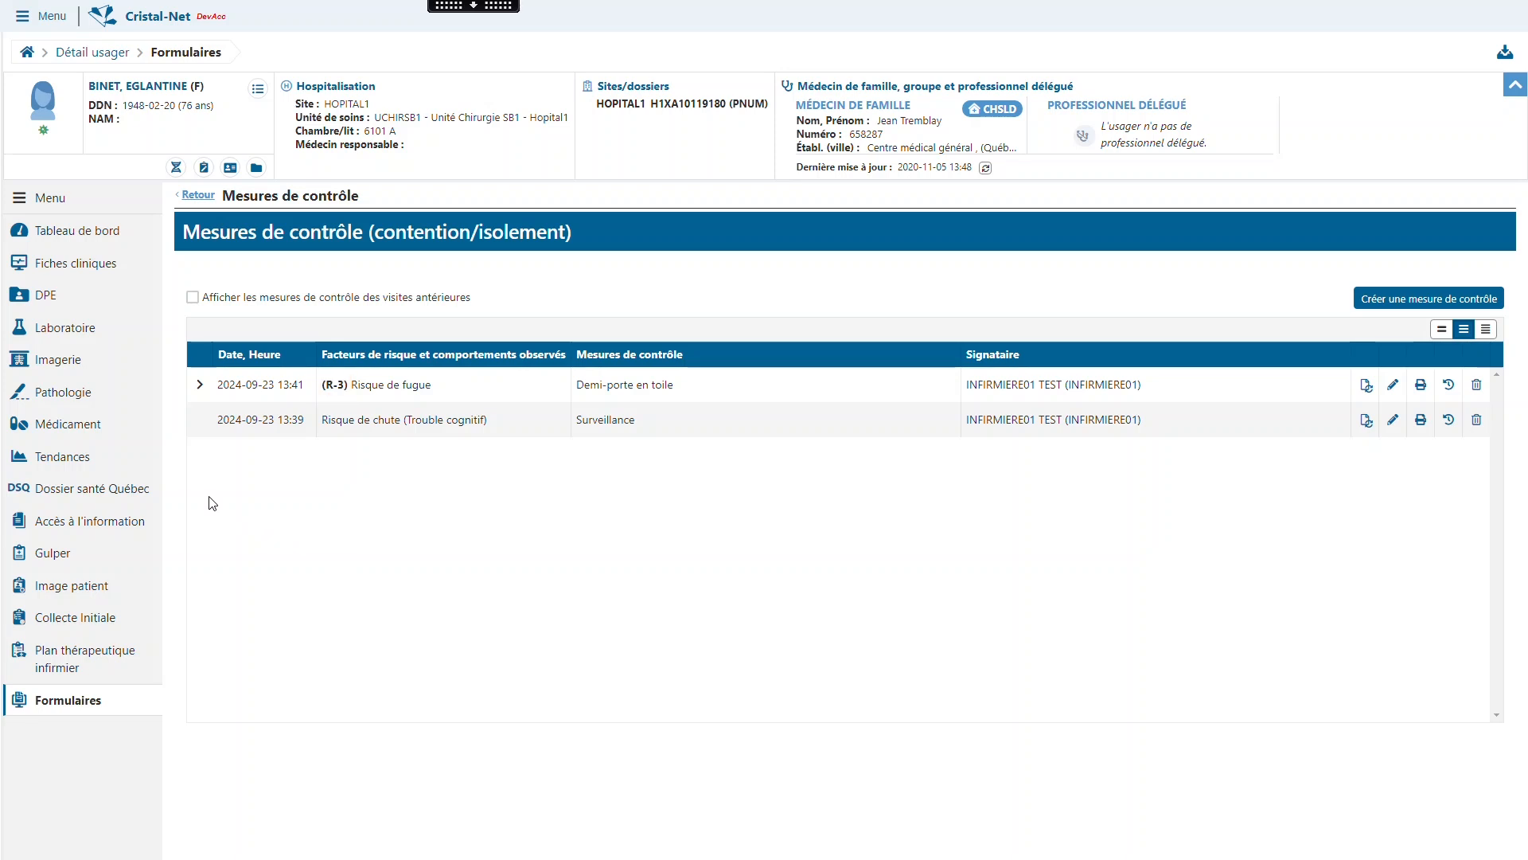
- View the revision history of the R-3 control measure, and open the Risque de chute measure for consultation before closing it
click(199, 385)
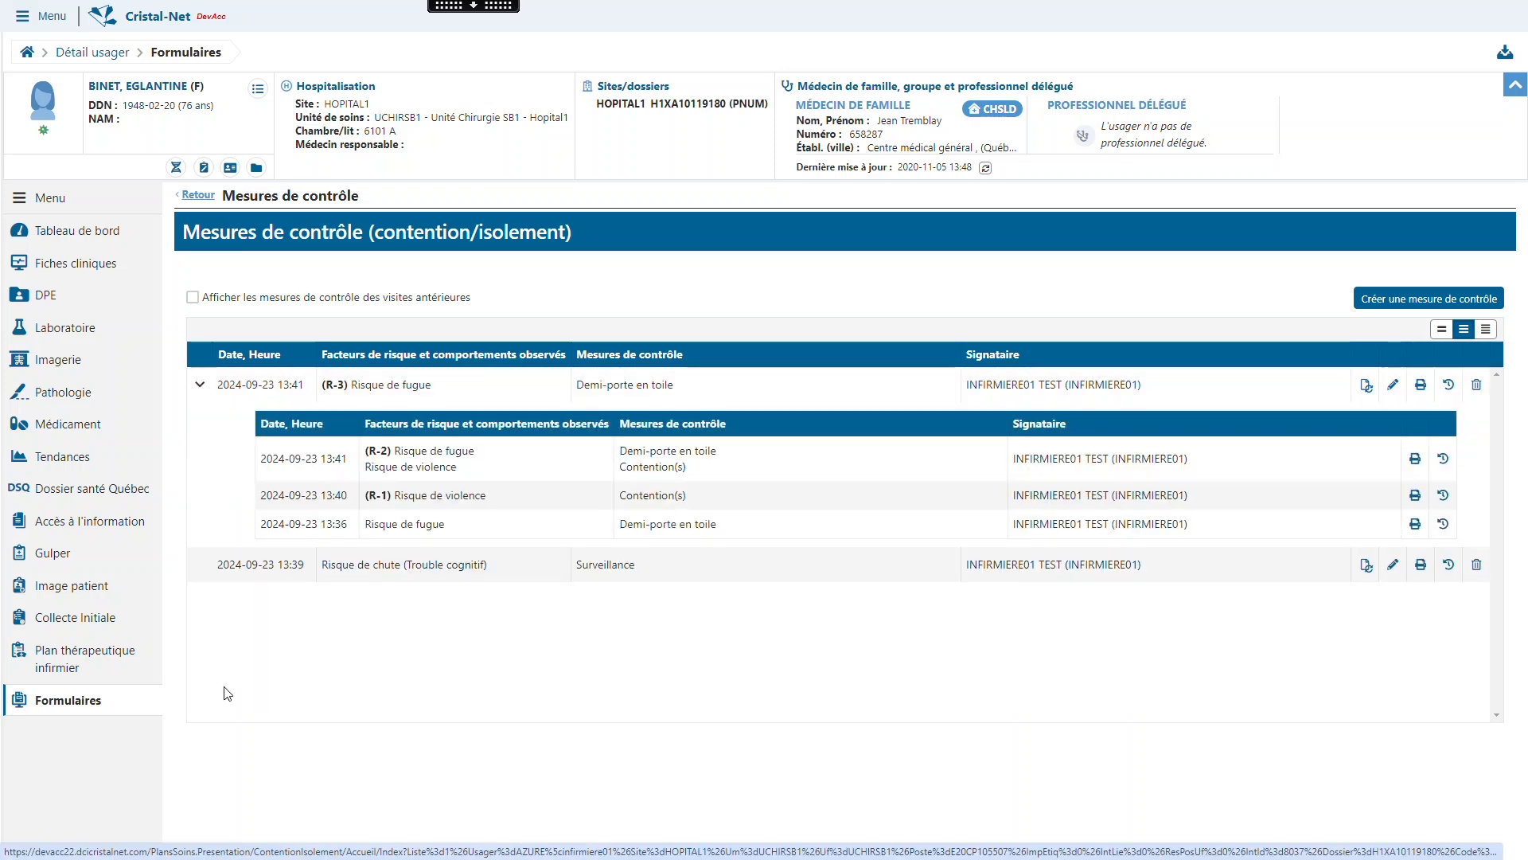
click(199, 384)
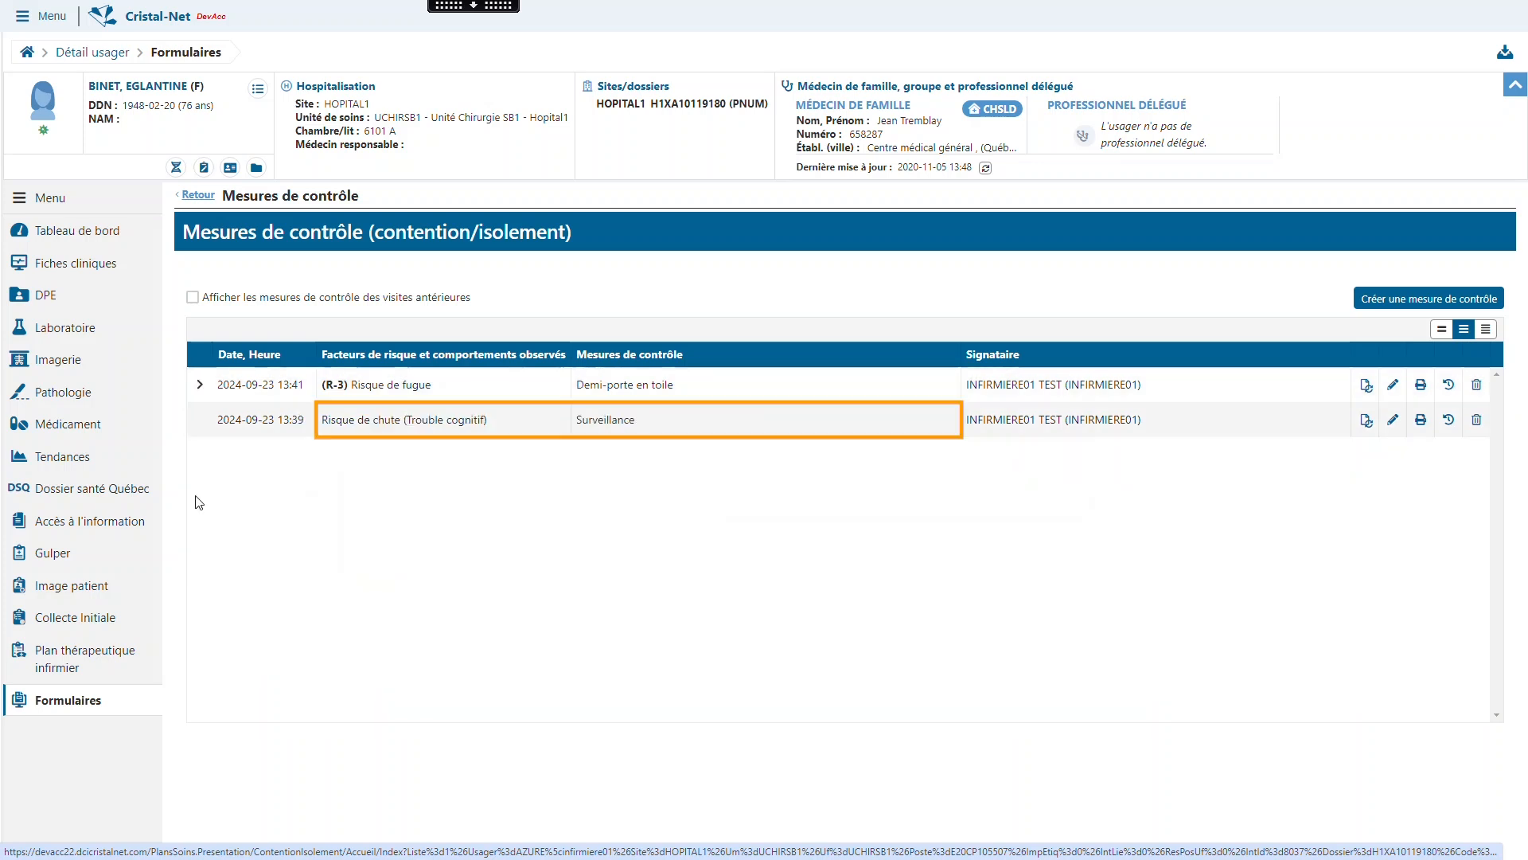
click(480, 422)
click(1474, 843)
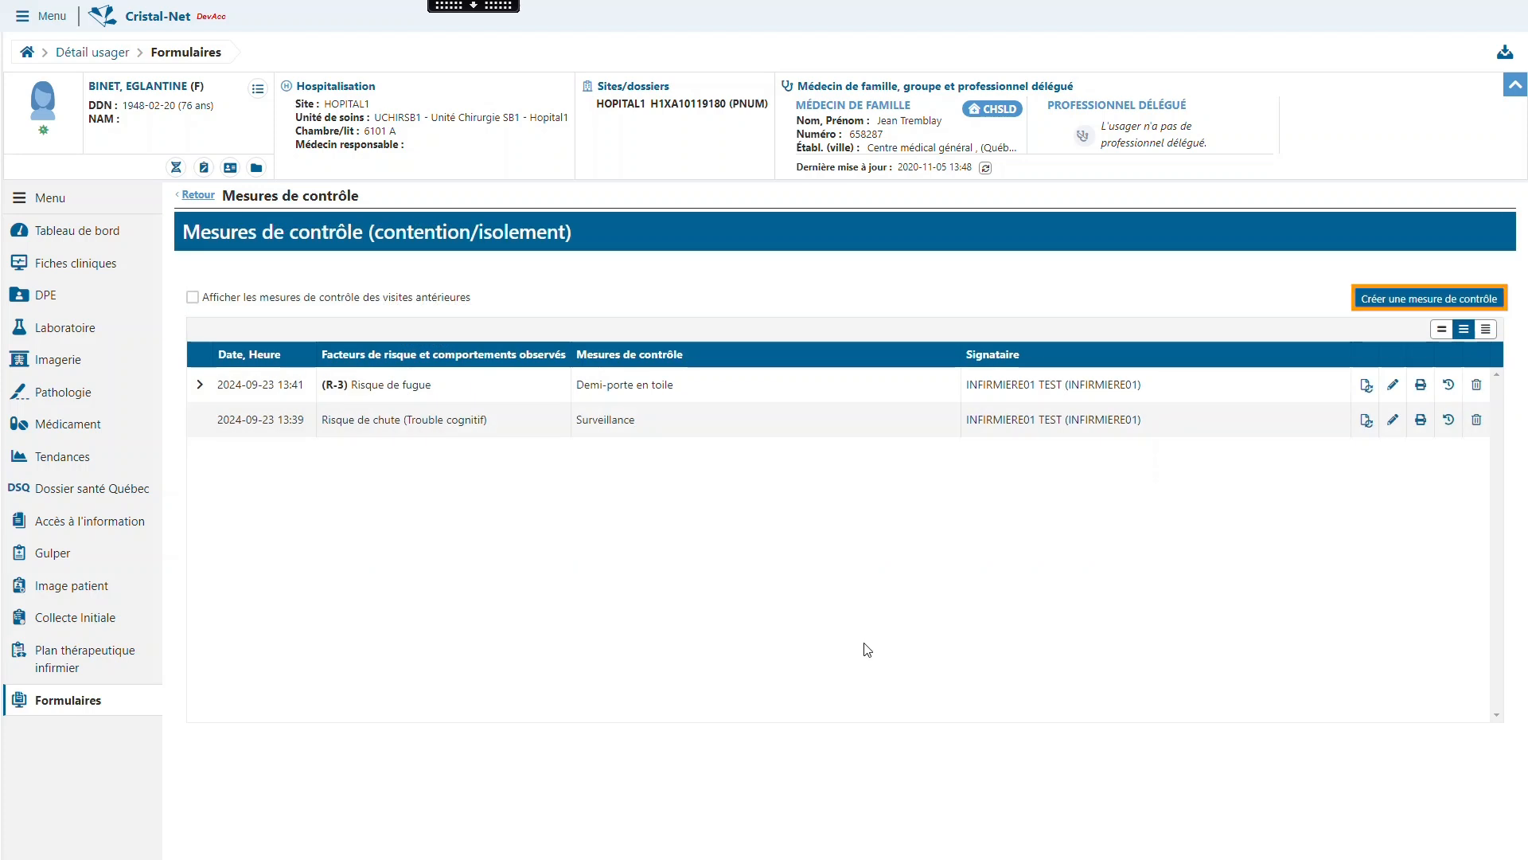
- Create a new control measure and browse its three sections, ending on the risk factors section
click(1381, 305)
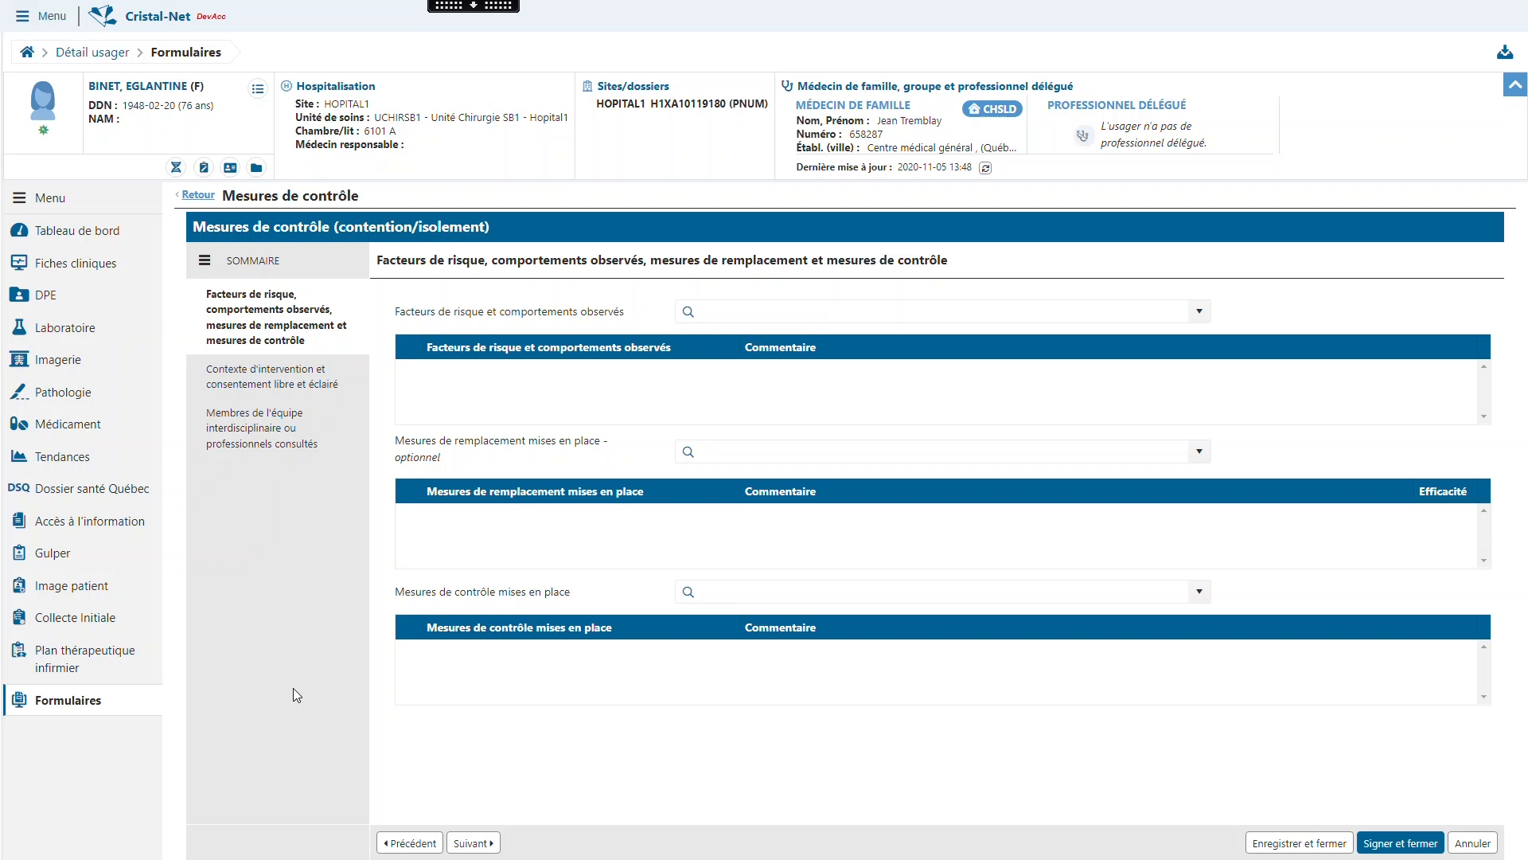
click(347, 386)
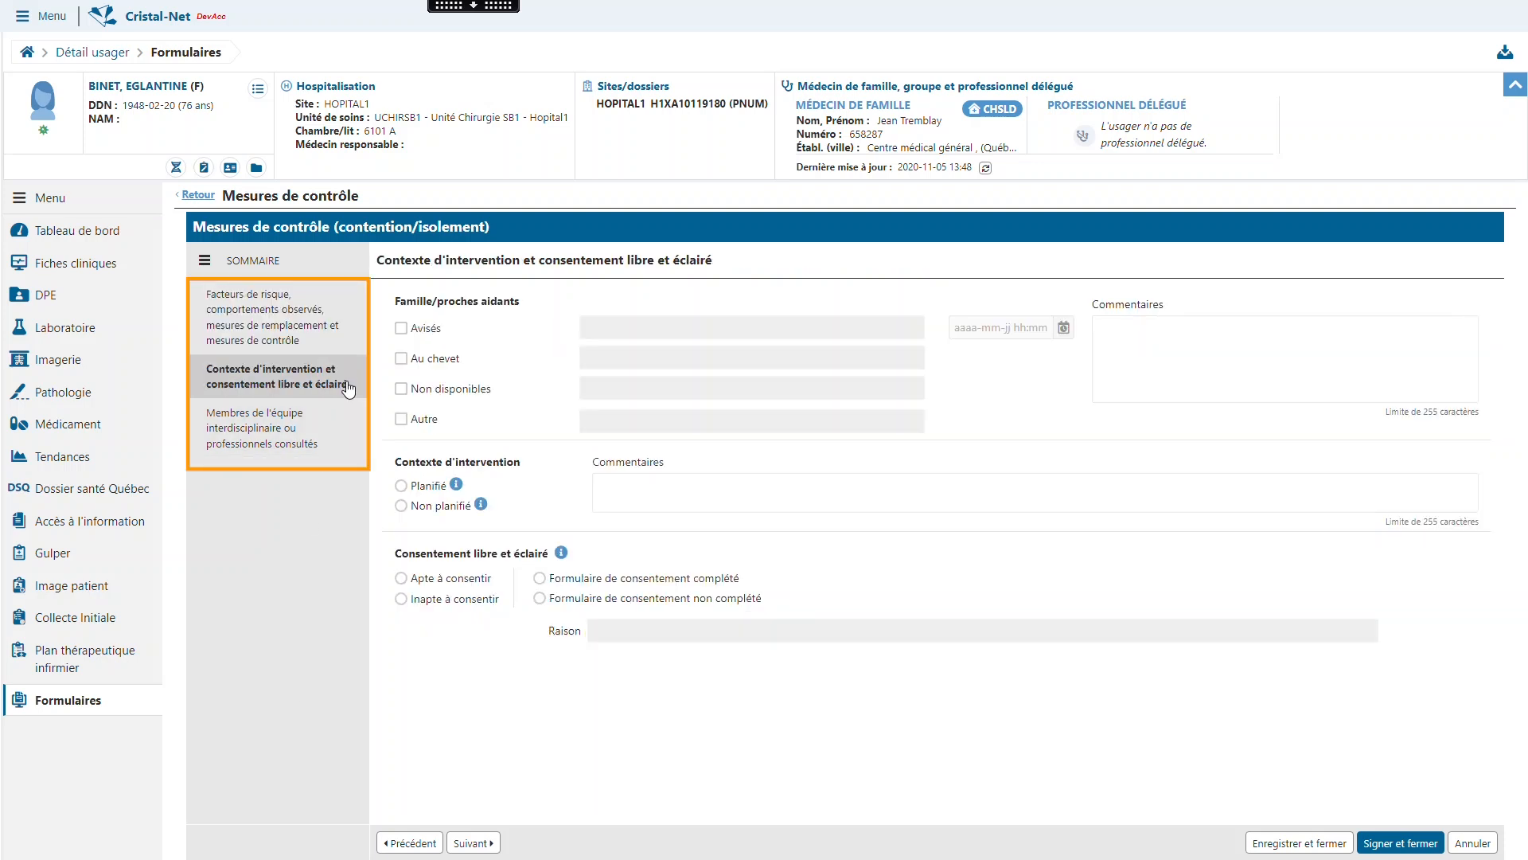
click(476, 844)
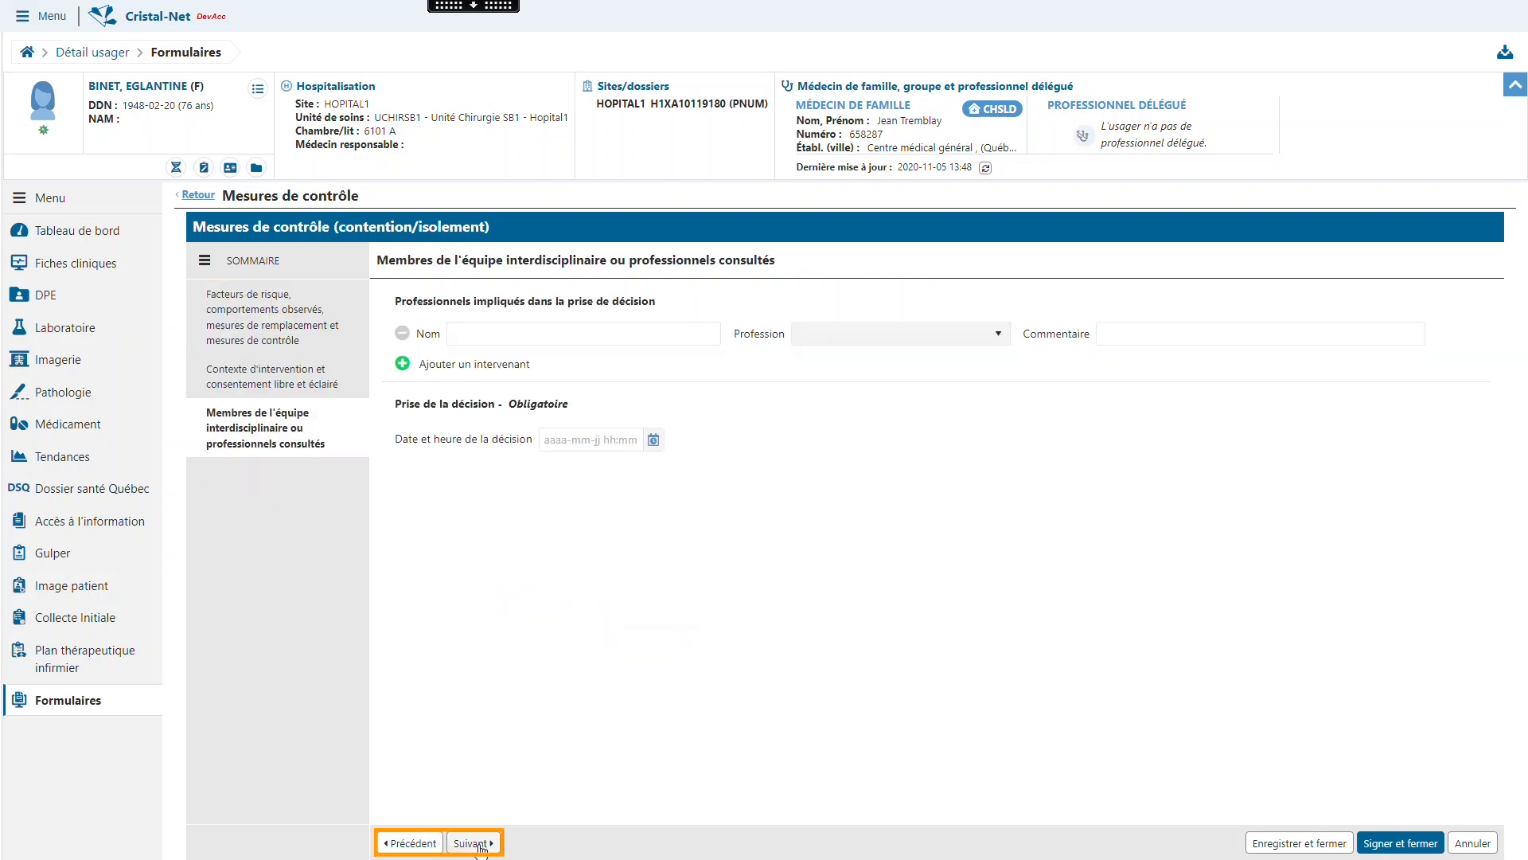
click(322, 324)
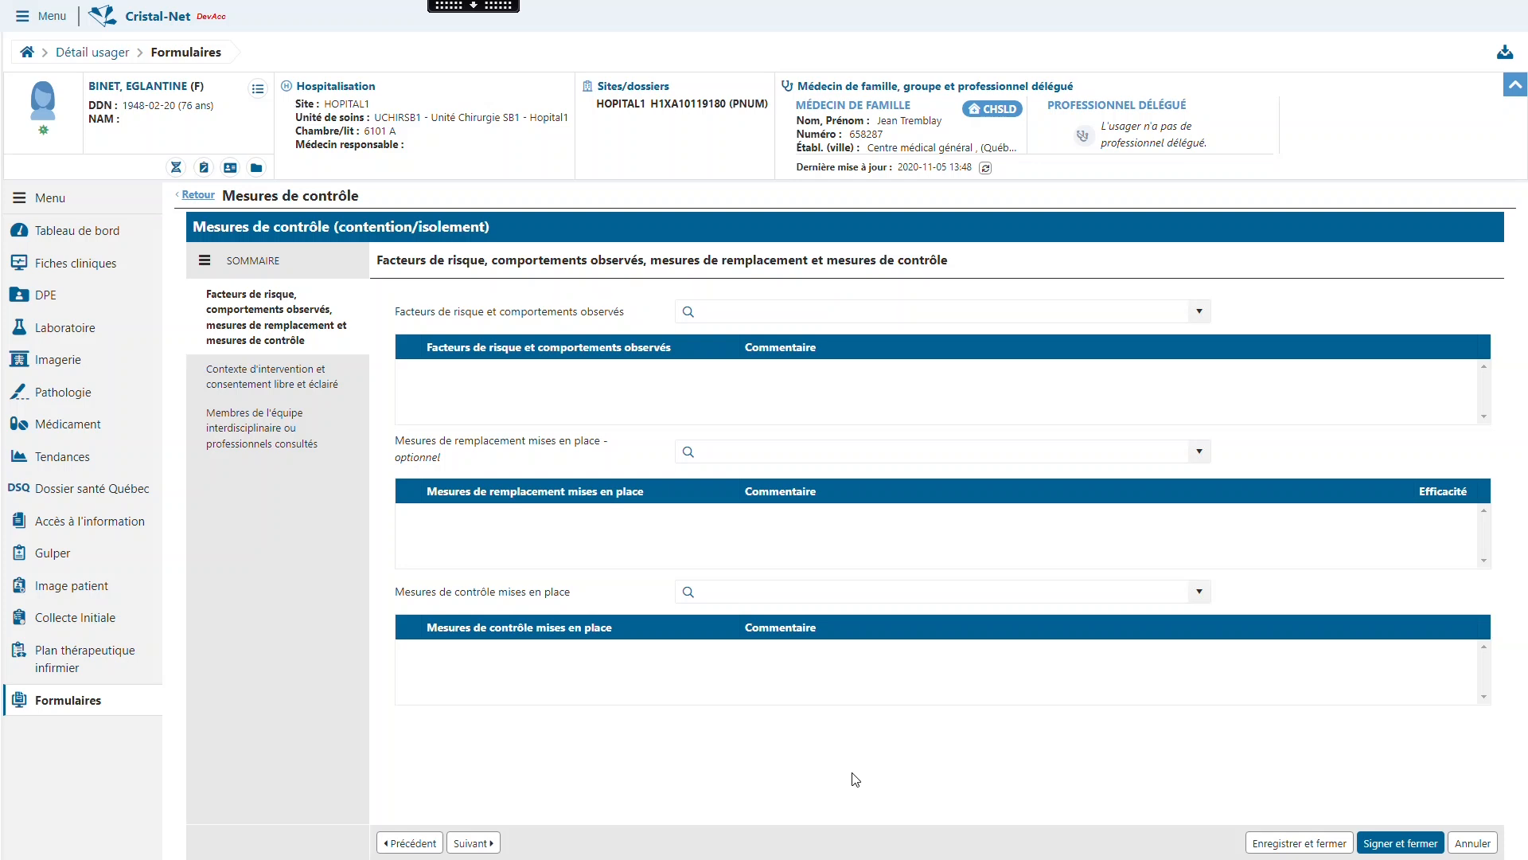
- Add the risk factor Autre constat to the control measure and rename it "Risque d'errance"
click(749, 309)
text(risque d'e)
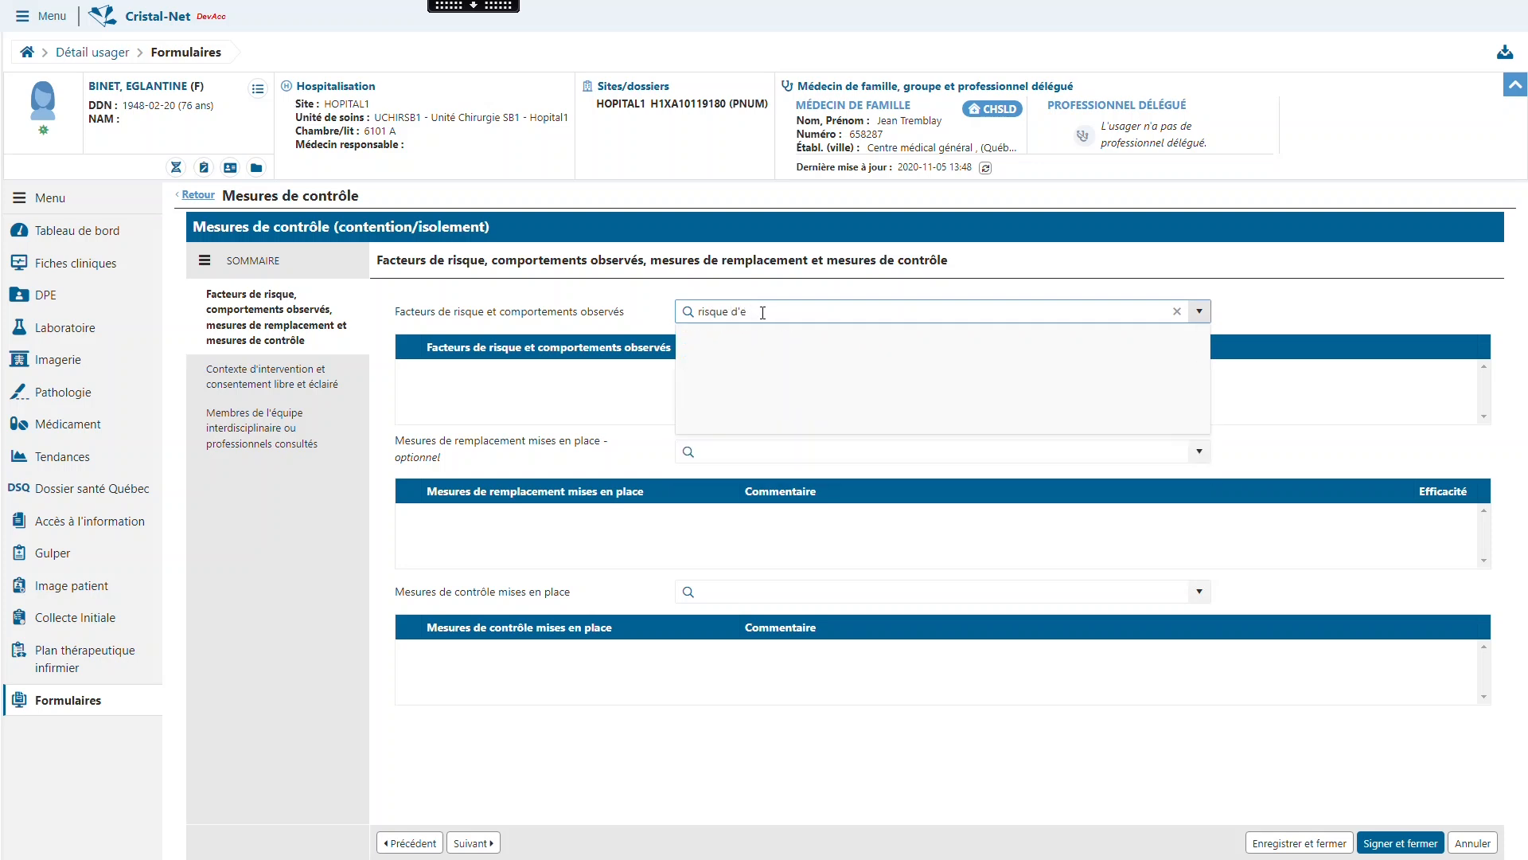
drag(762, 312, 698, 310)
text(autre con)
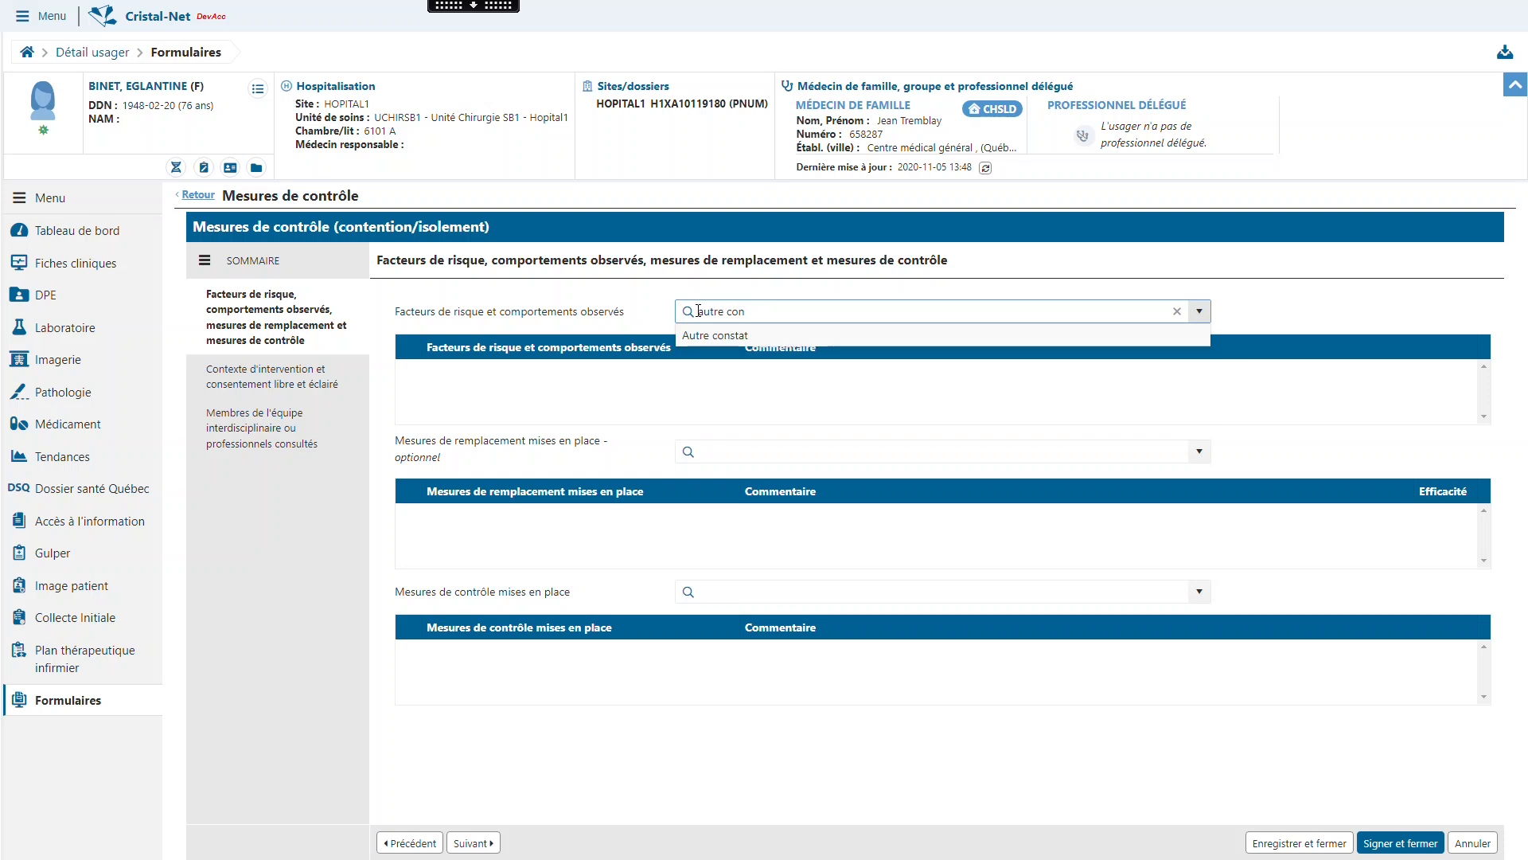
click(819, 336)
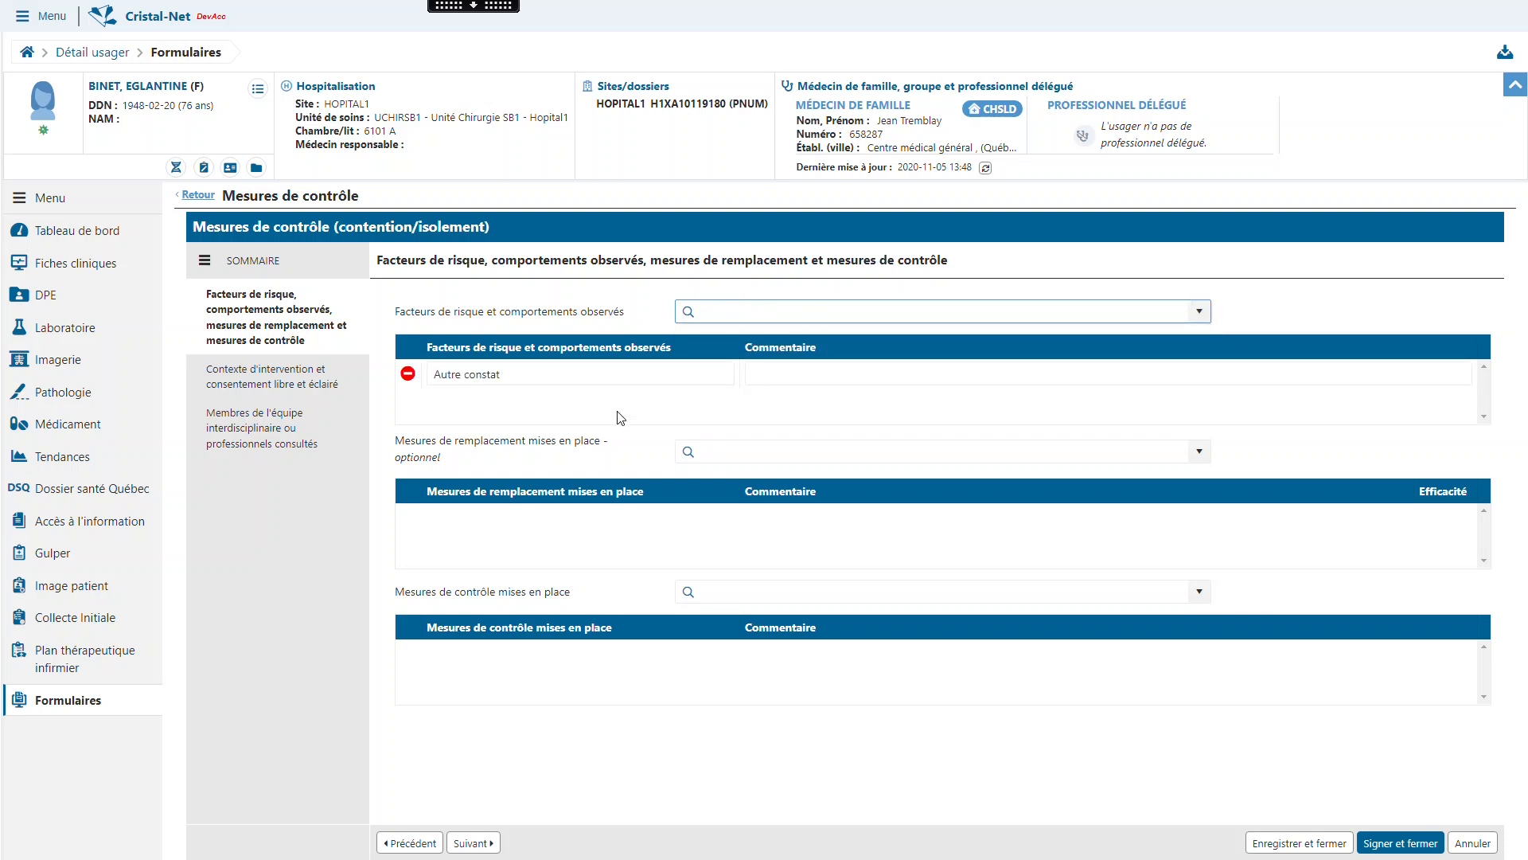
drag(554, 375, 435, 377)
key(BackSpace)
text(Risque d'err)
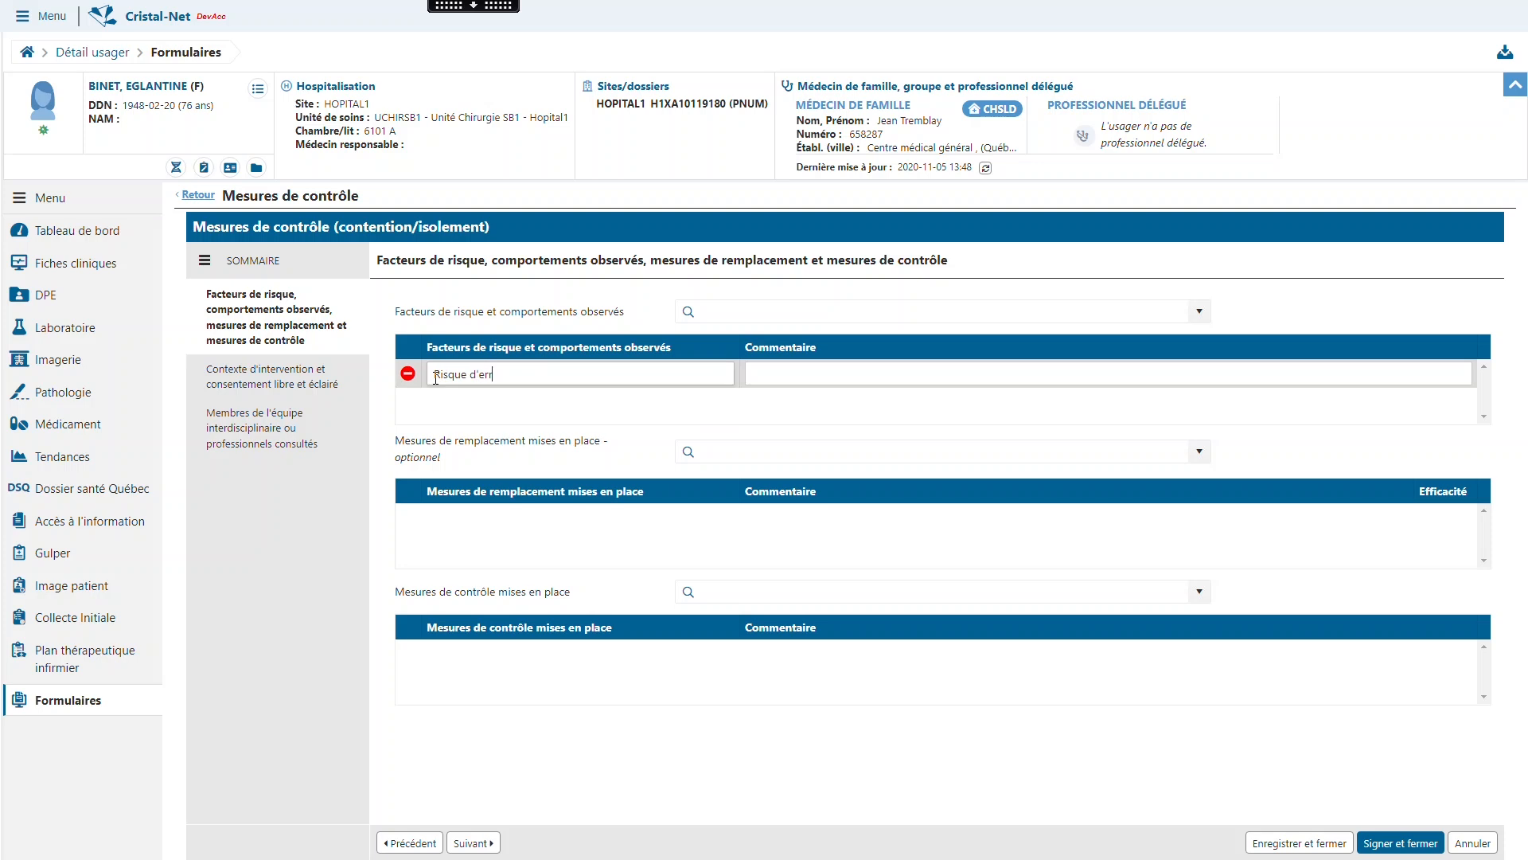
text(ance)
- Add Système d'alarme de mouvement as a replacement measure and mark it as effective
click(845, 451)
text(système)
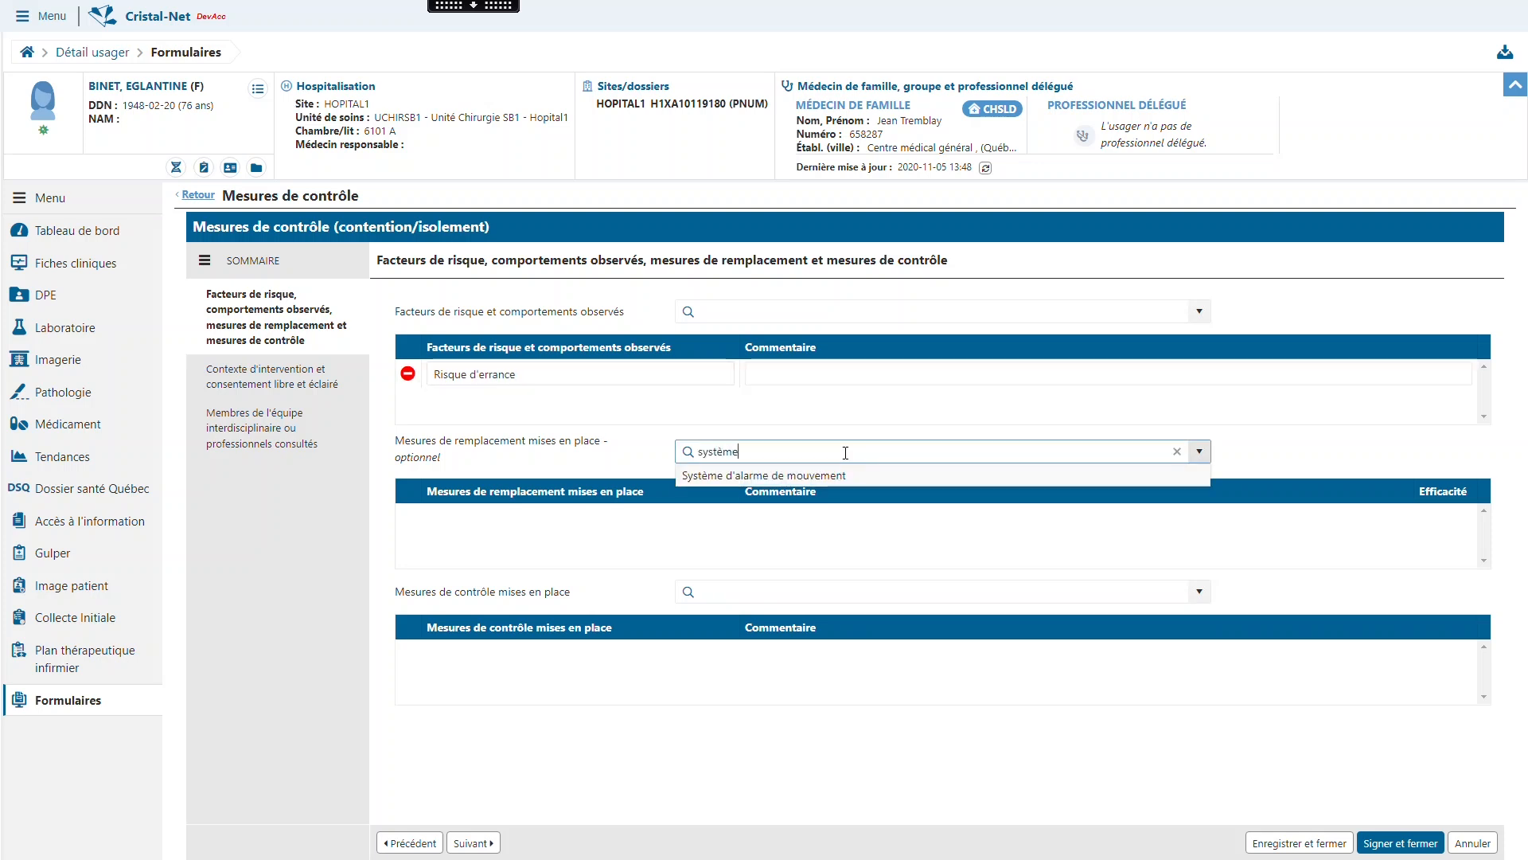
click(846, 475)
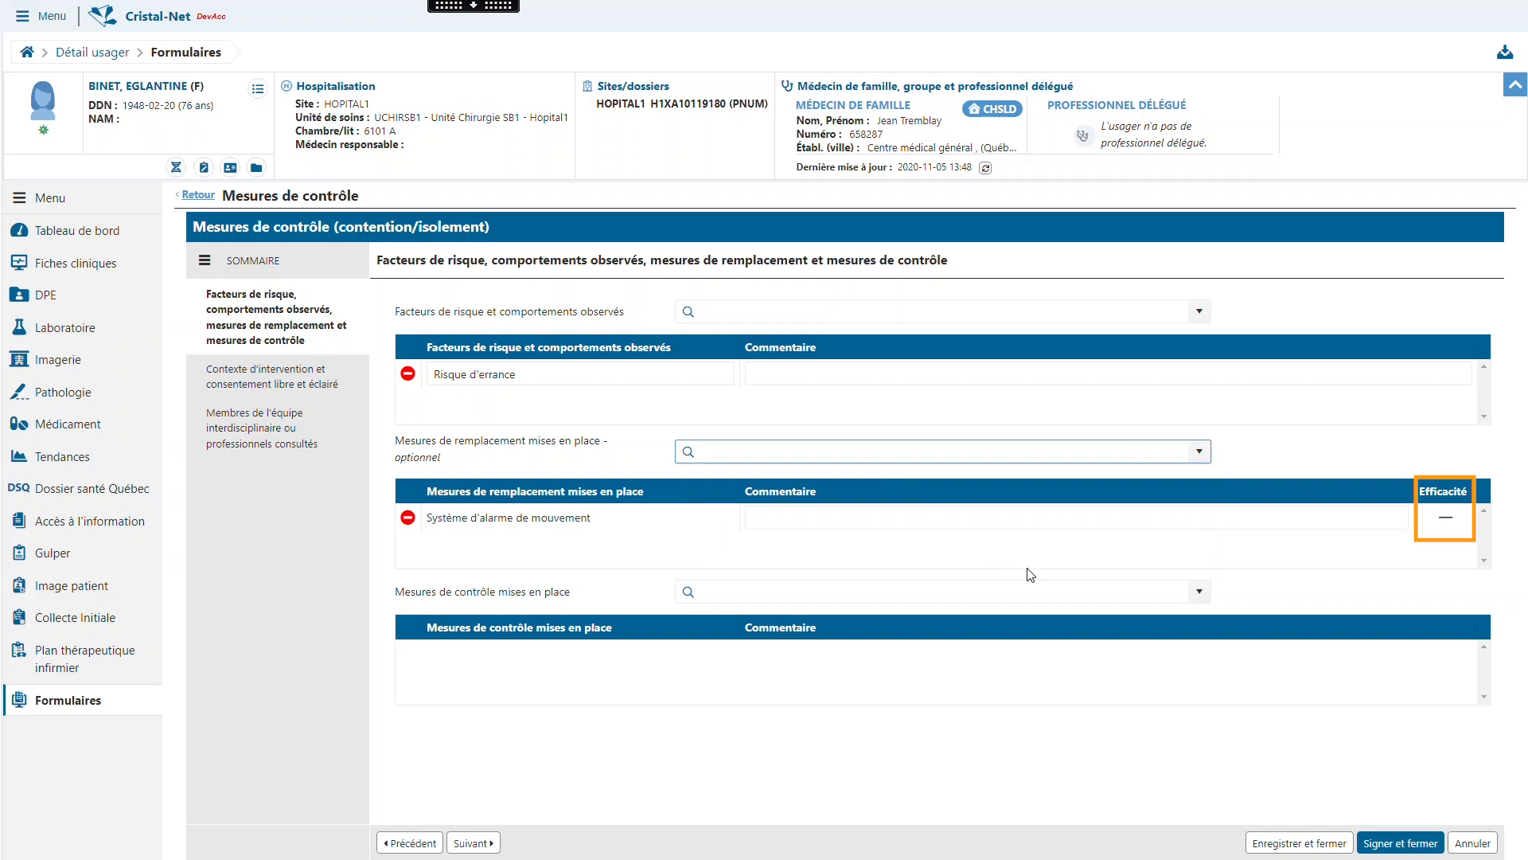
click(1447, 517)
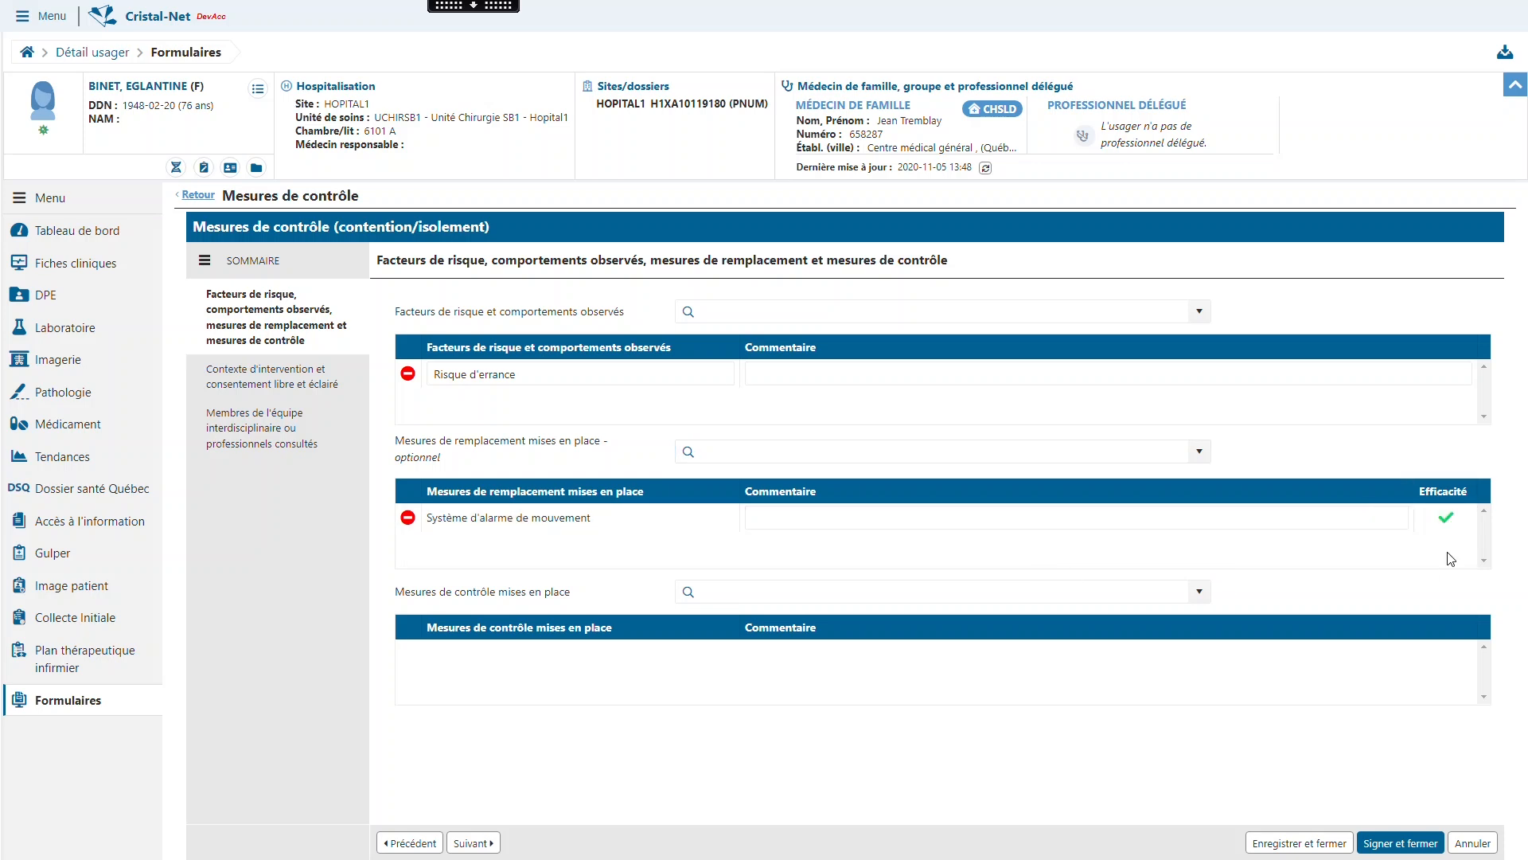
- Set the intervention context to Planifié and the consent to Apte à consentir with Formulaire de consentement complété
click(338, 378)
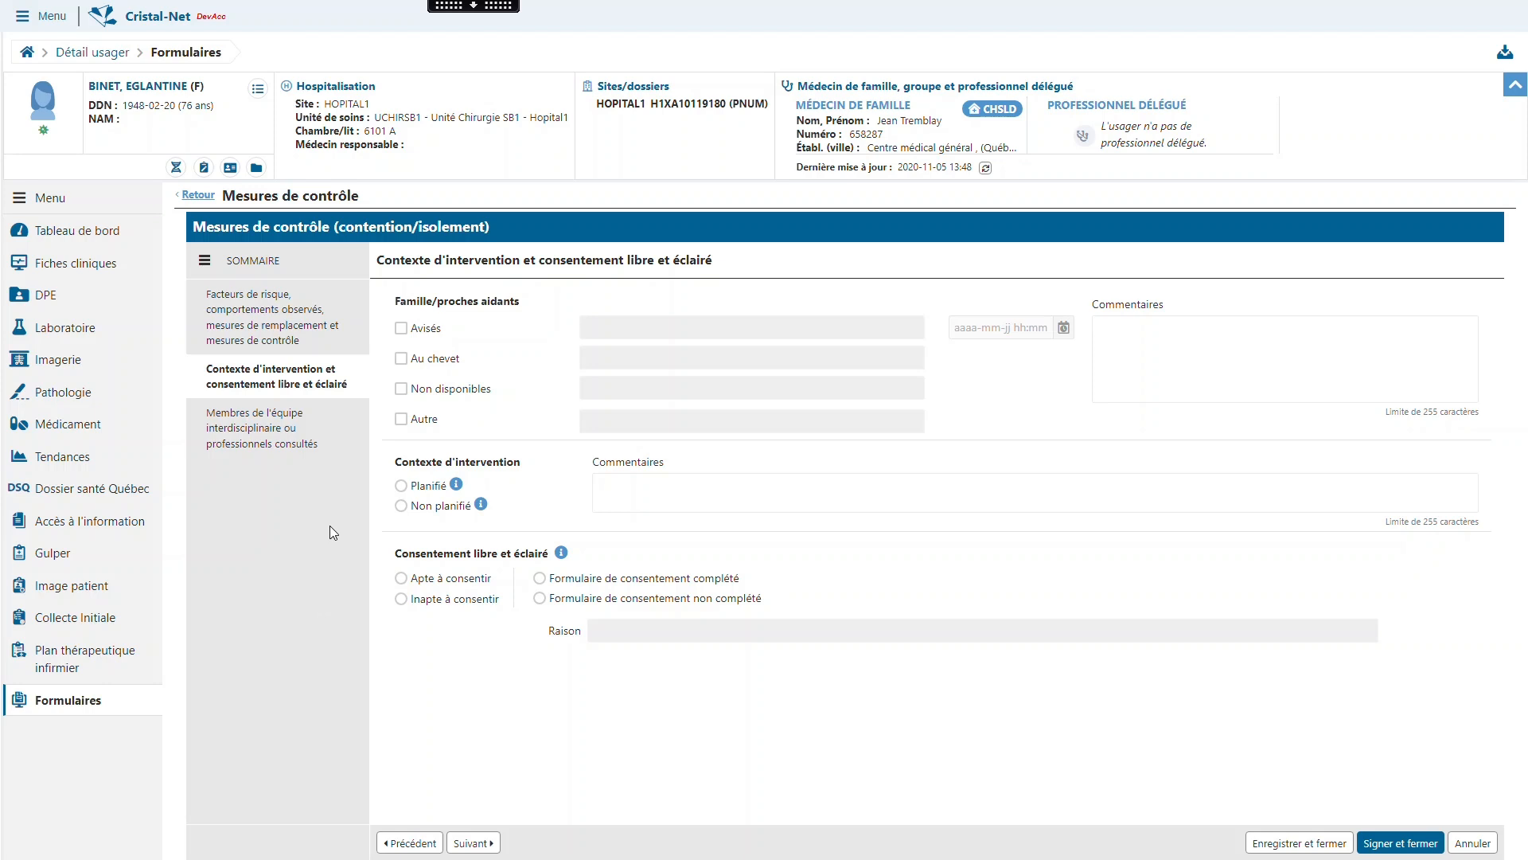
click(401, 486)
click(401, 578)
click(539, 578)
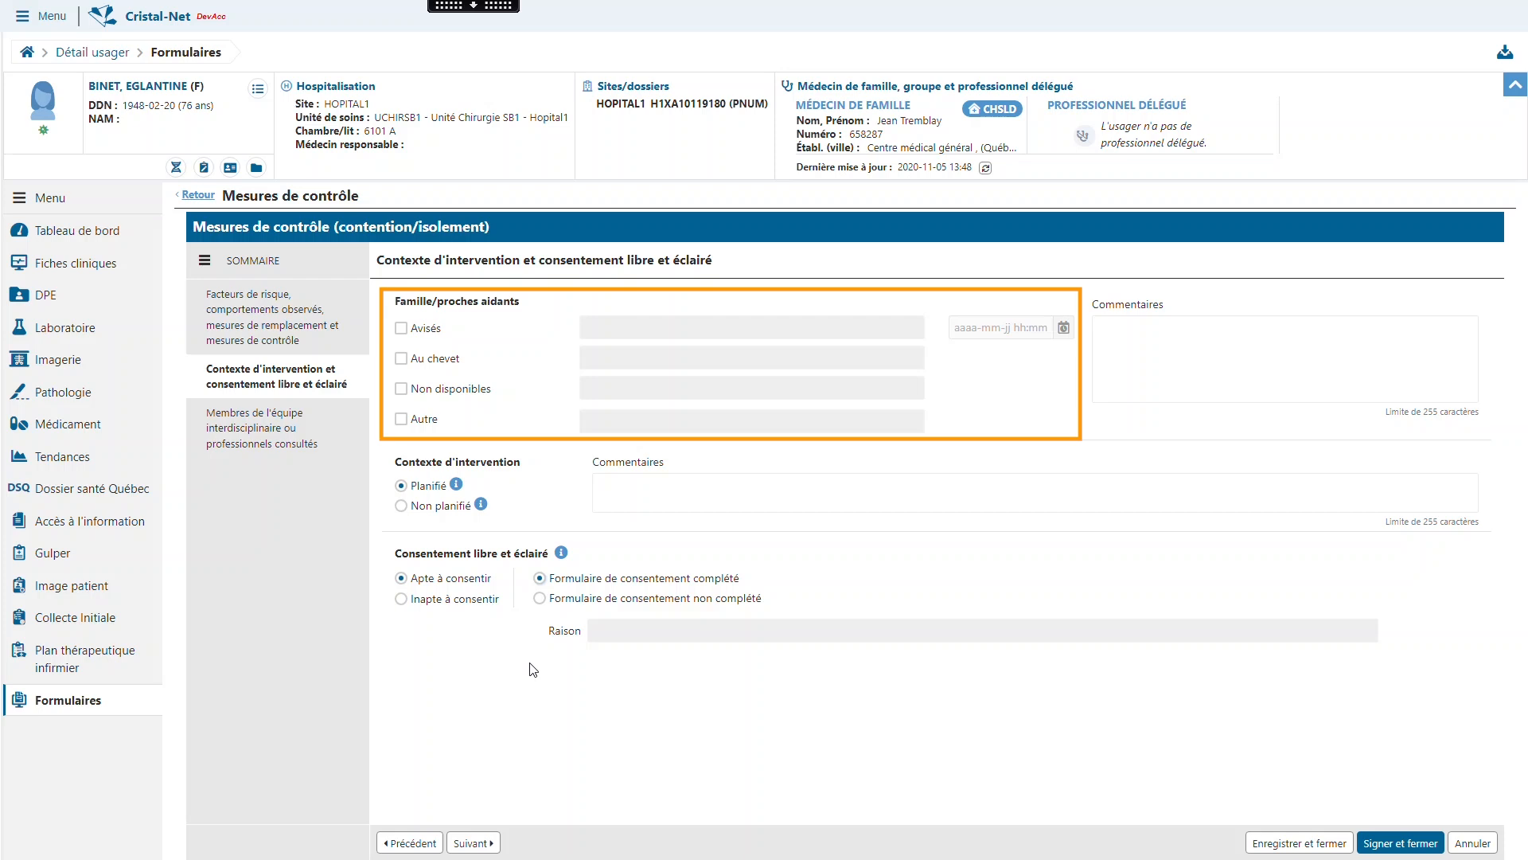
click(401, 328)
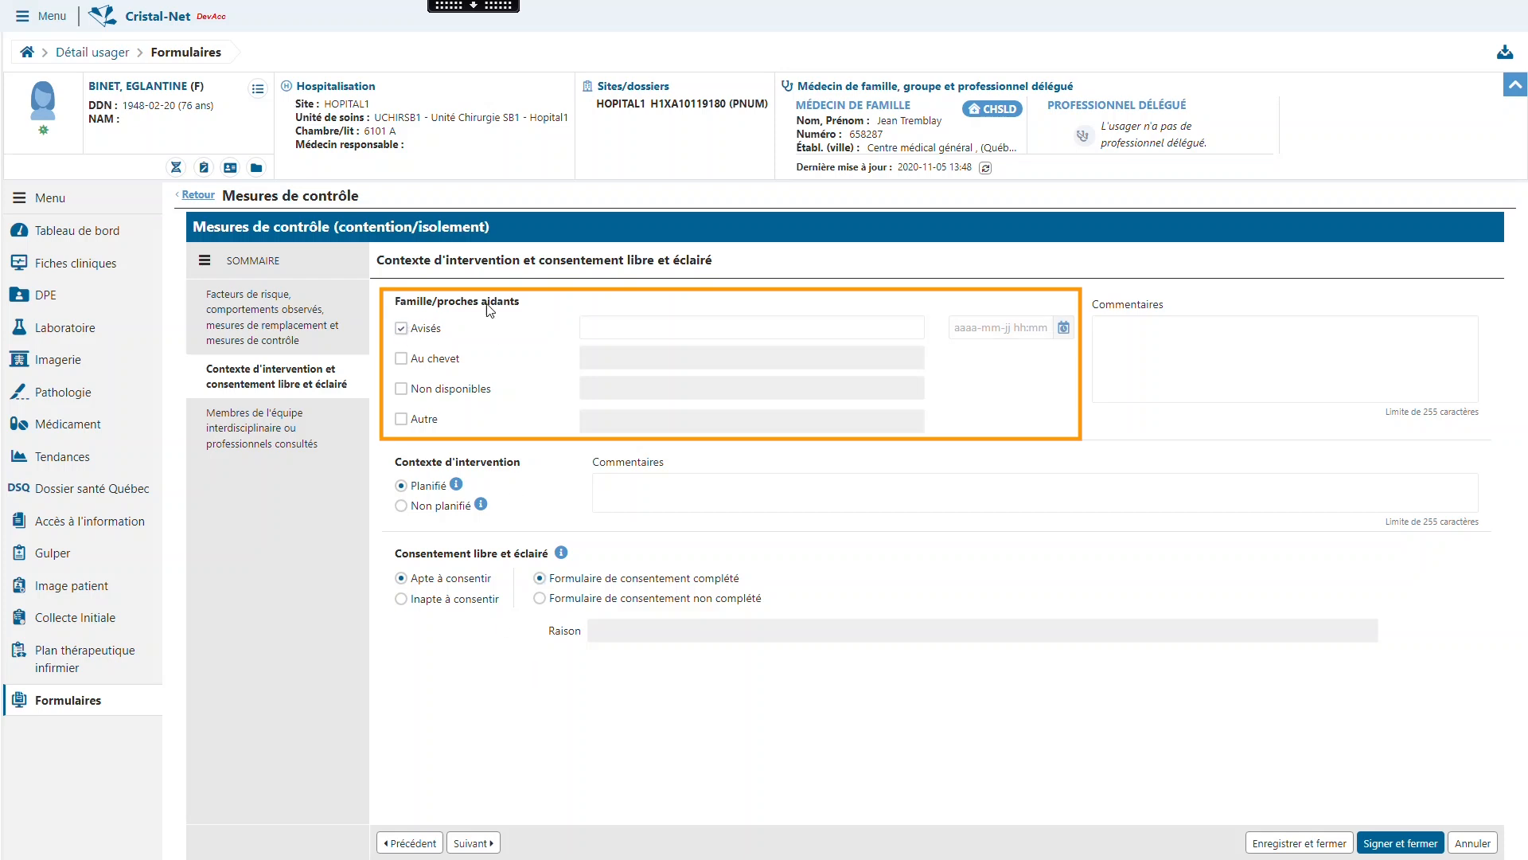
click(1067, 332)
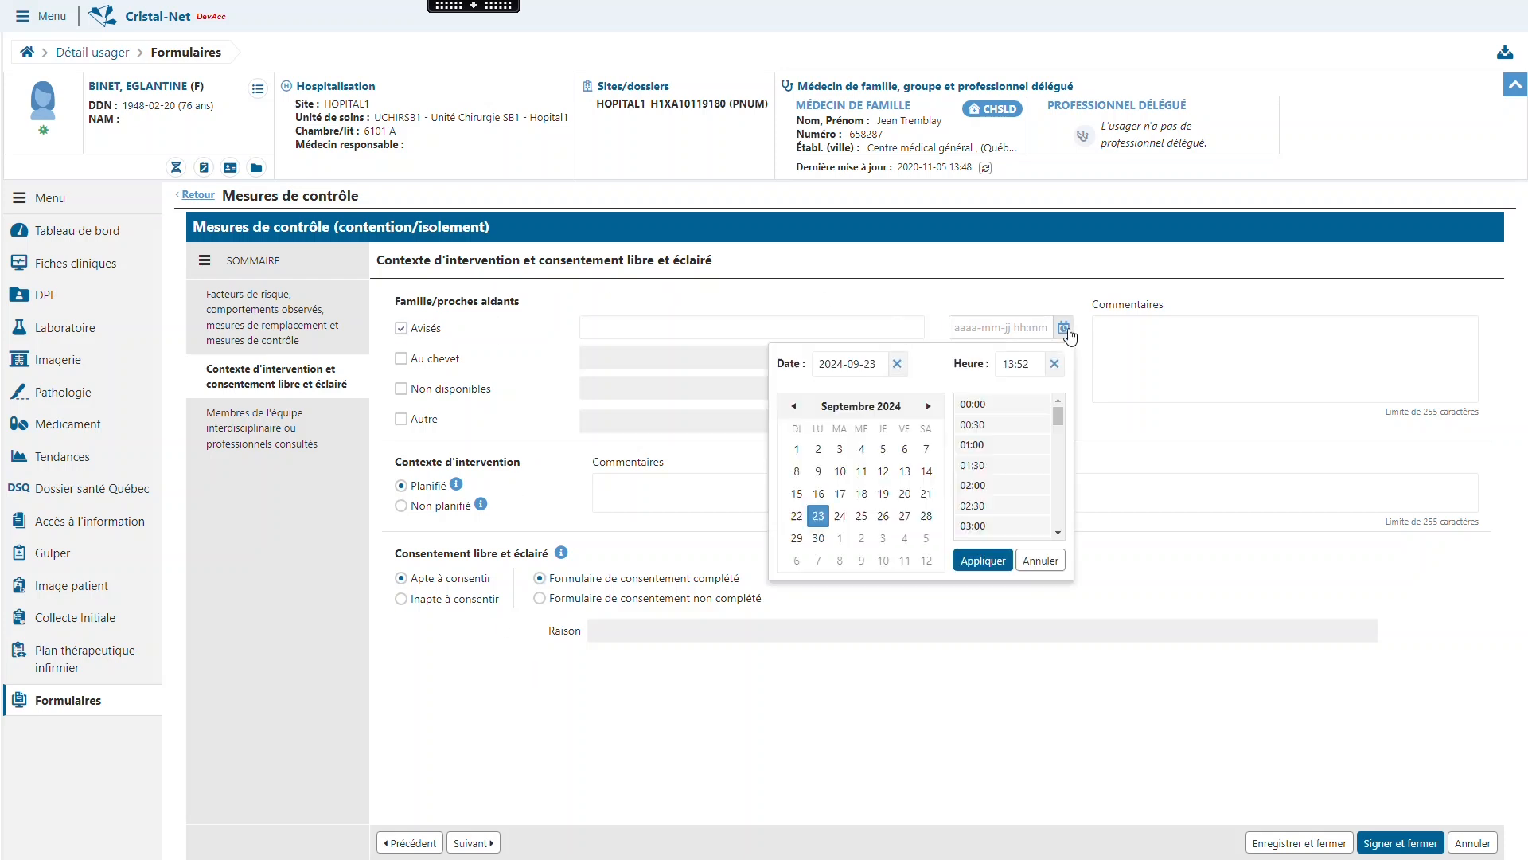
scroll(1030, 446, down, 5)
click(1008, 476)
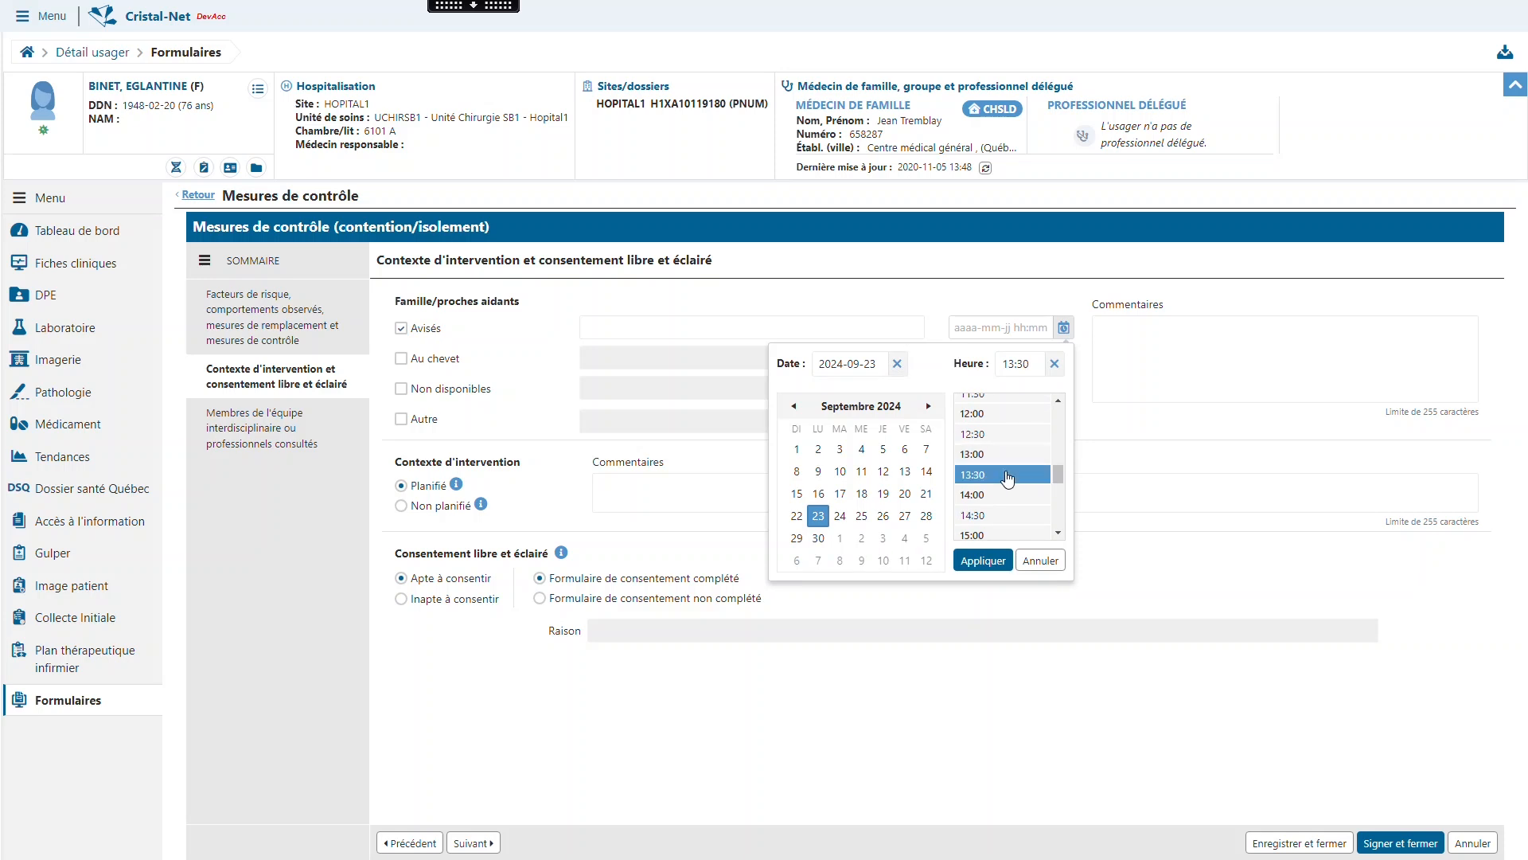
click(983, 561)
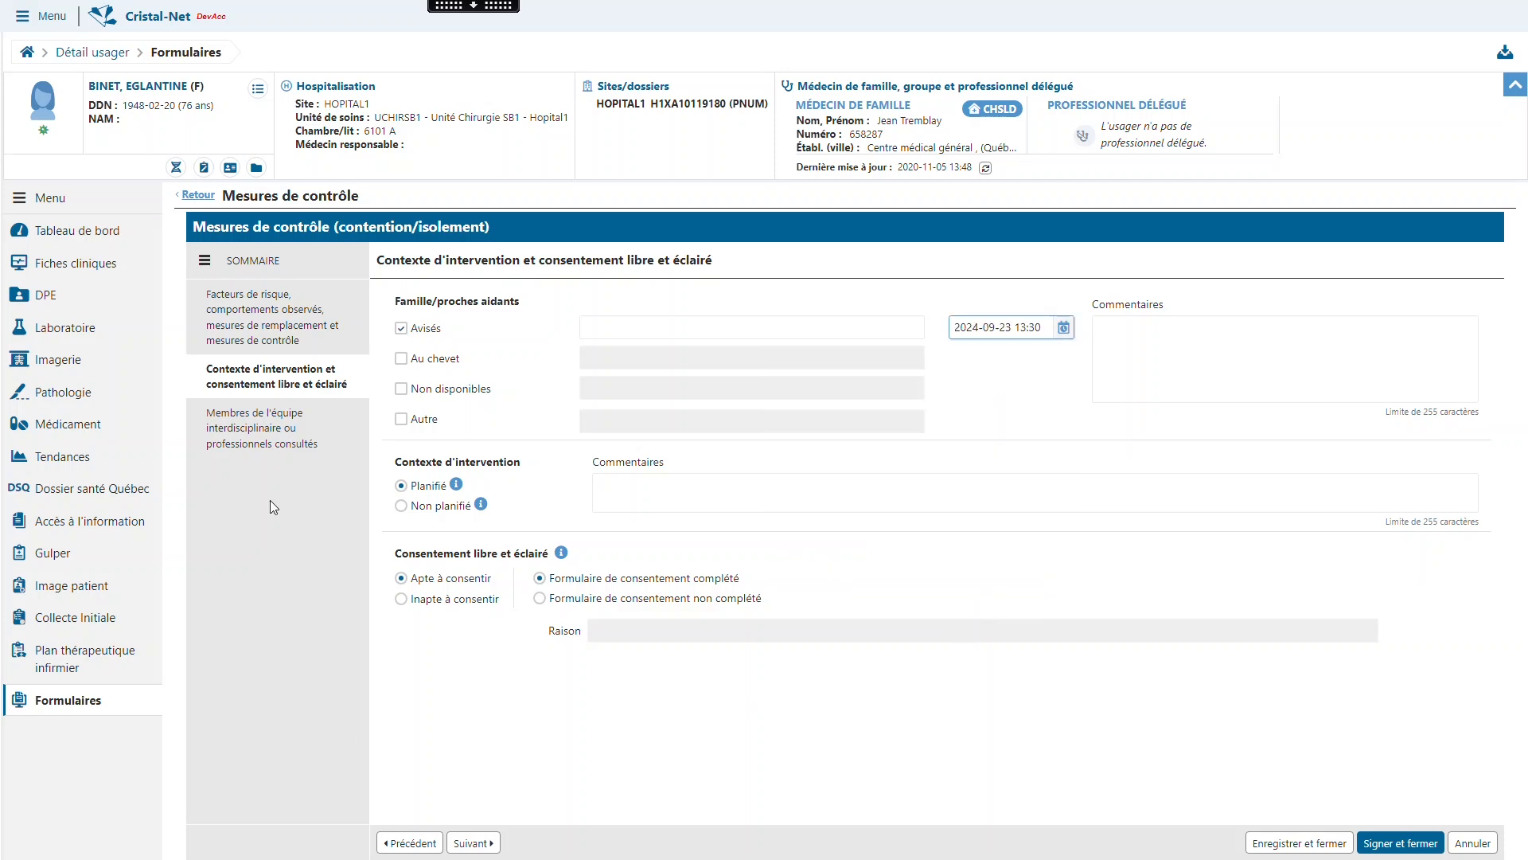
click(315, 433)
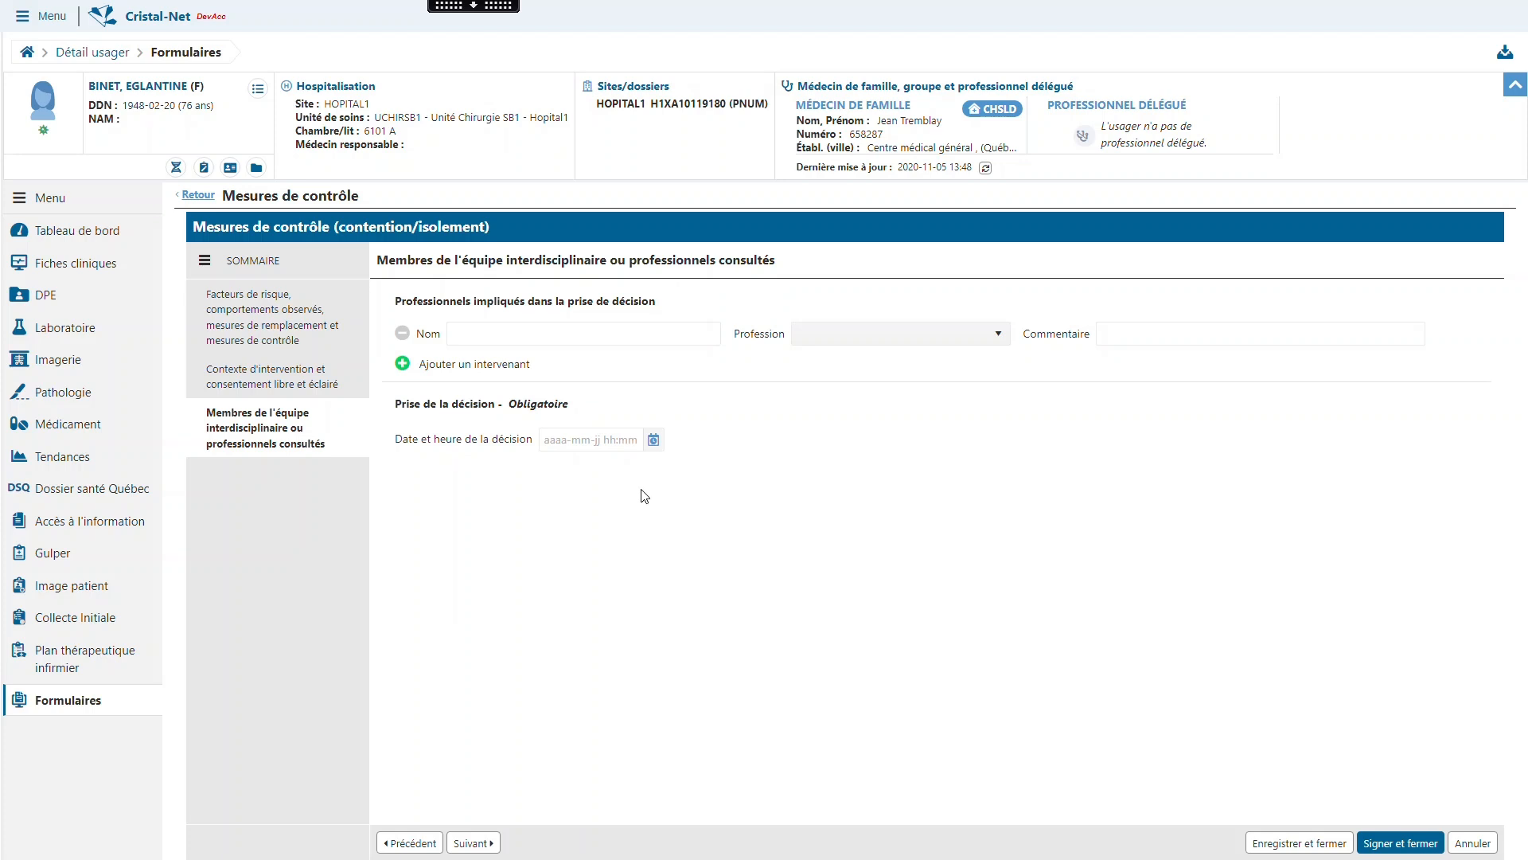
click(653, 440)
scroll(788, 585, down, 6)
click(776, 566)
click(755, 673)
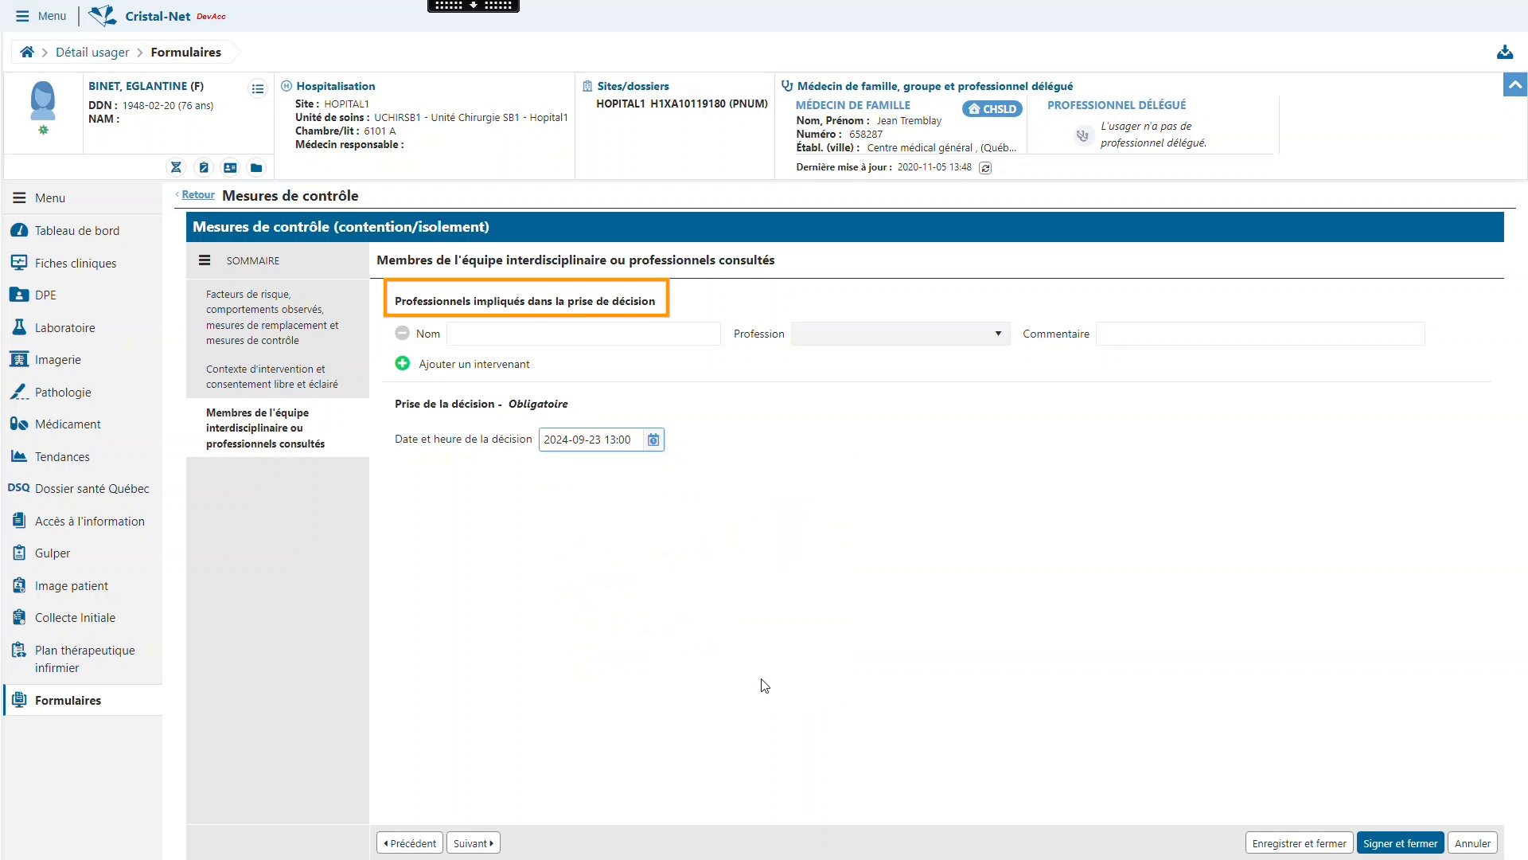
- Enter Medecin01 as a professional involved in the decision, with the profession Médecin
click(660, 333)
text(Medecin01)
click(889, 334)
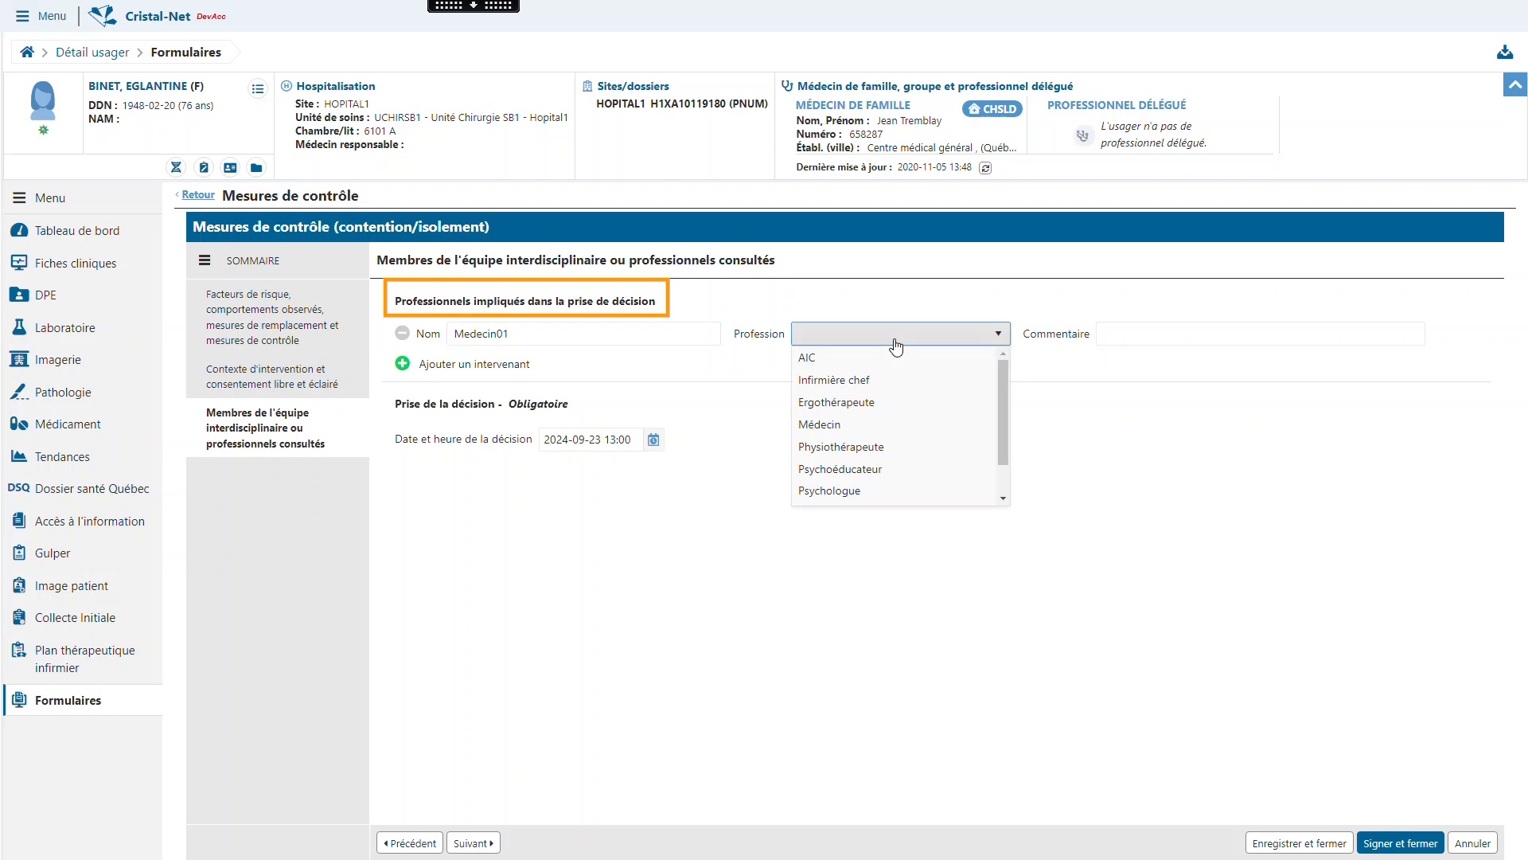
click(849, 420)
- Add a second professional, Infirmiere02, with the profession Infirmière chef, and remove that entry again
click(427, 369)
click(566, 364)
text(In)
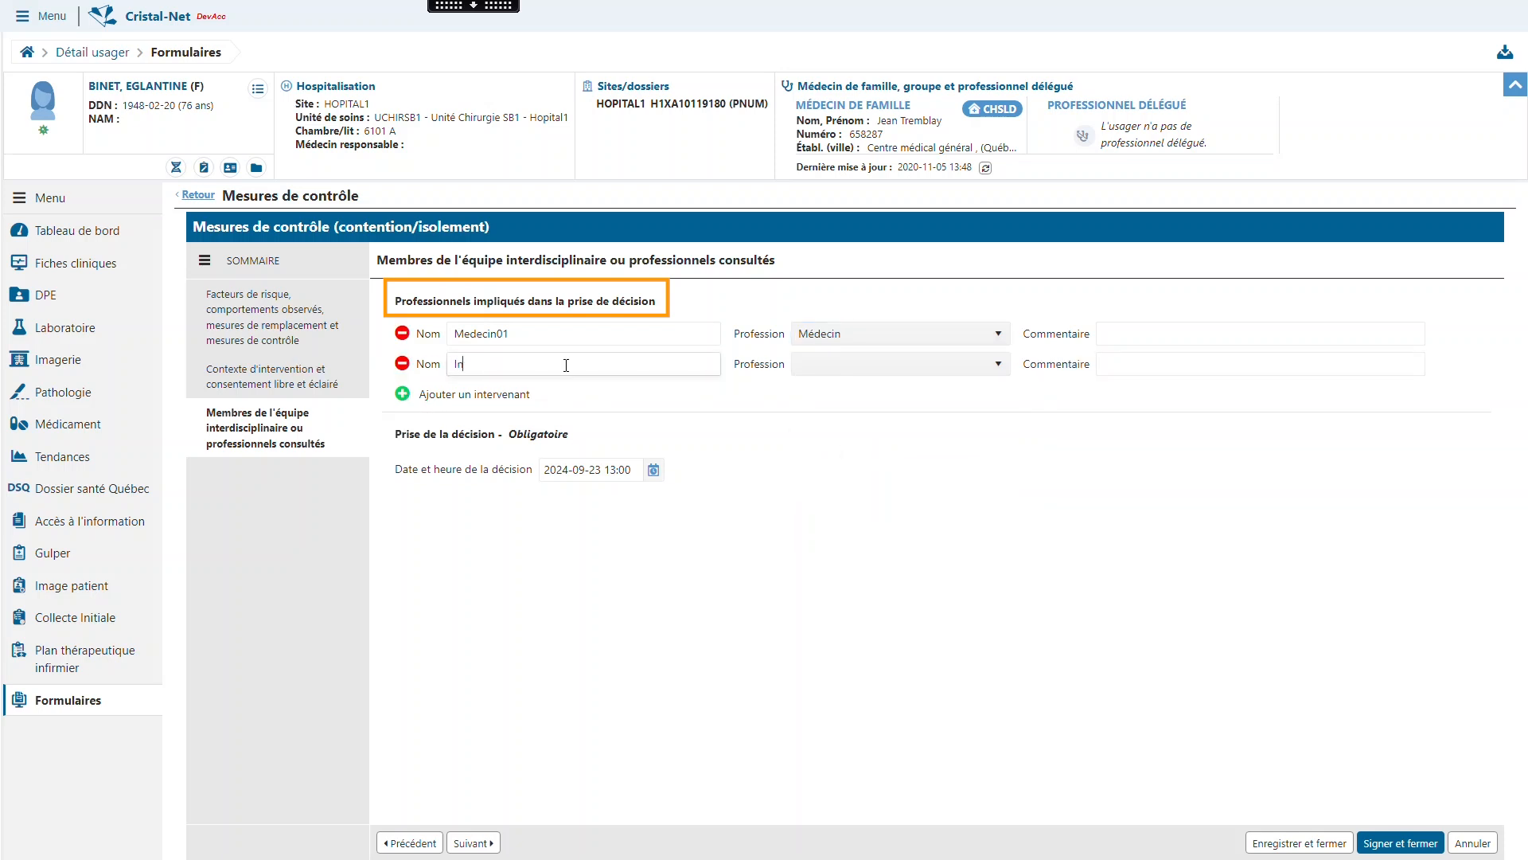
text(firmiere02)
click(812, 365)
click(827, 409)
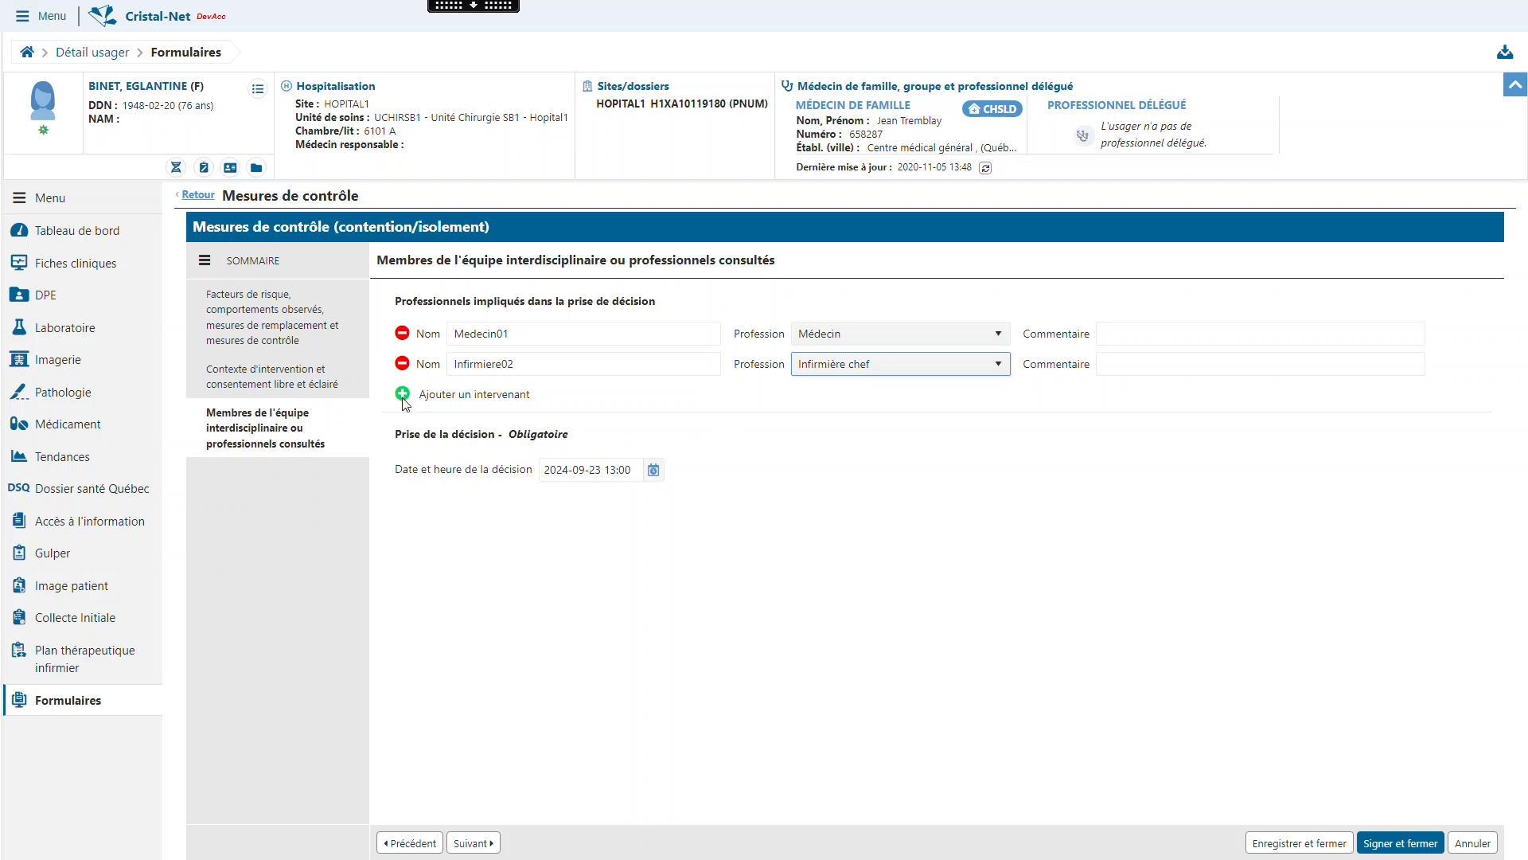
click(402, 363)
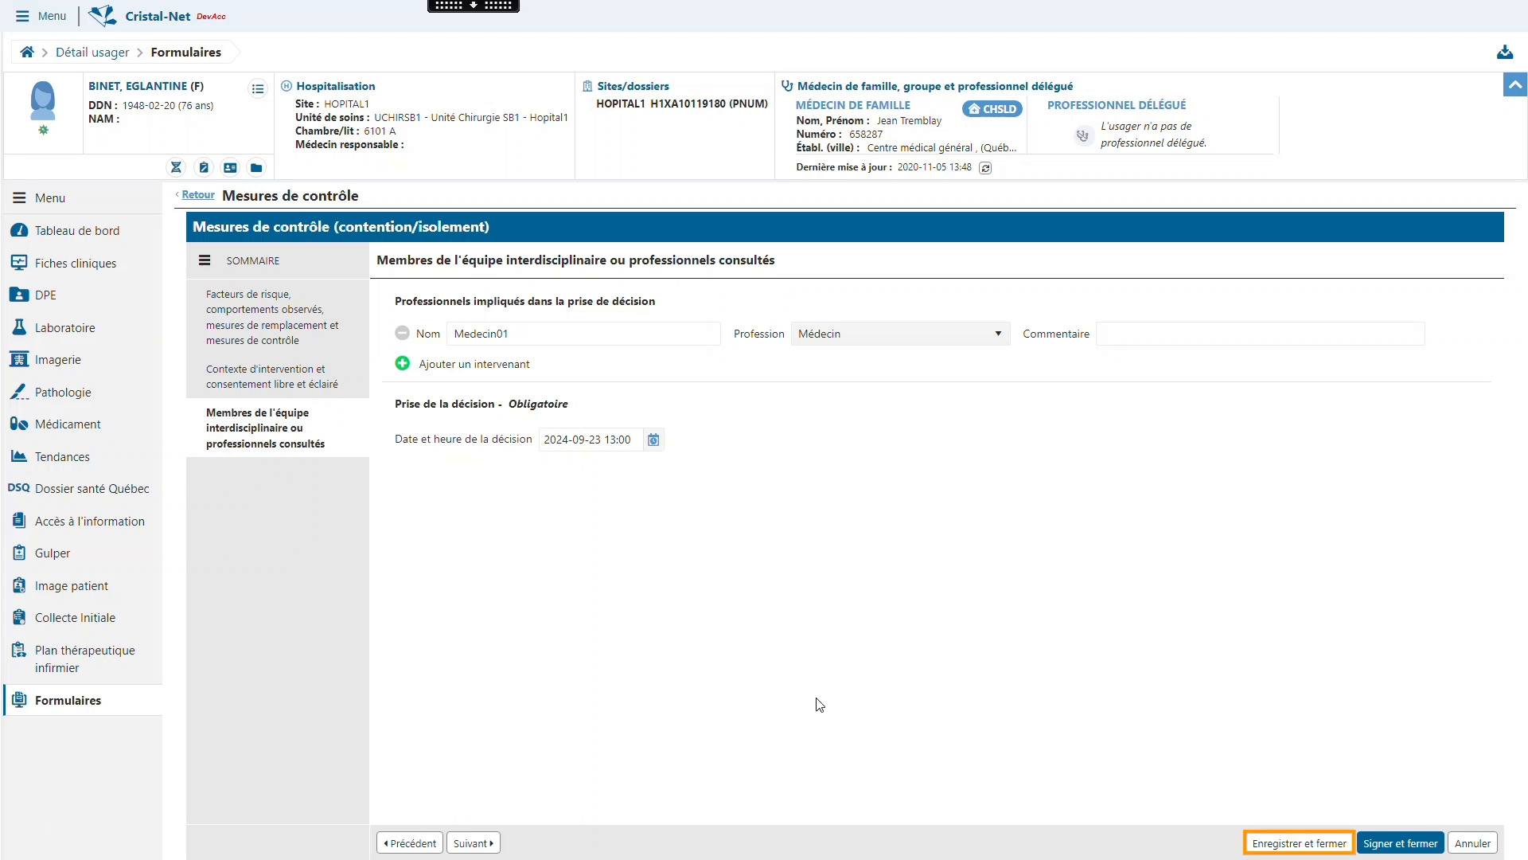
- Save the control measure as an unsigned draft and close the form
click(1265, 844)
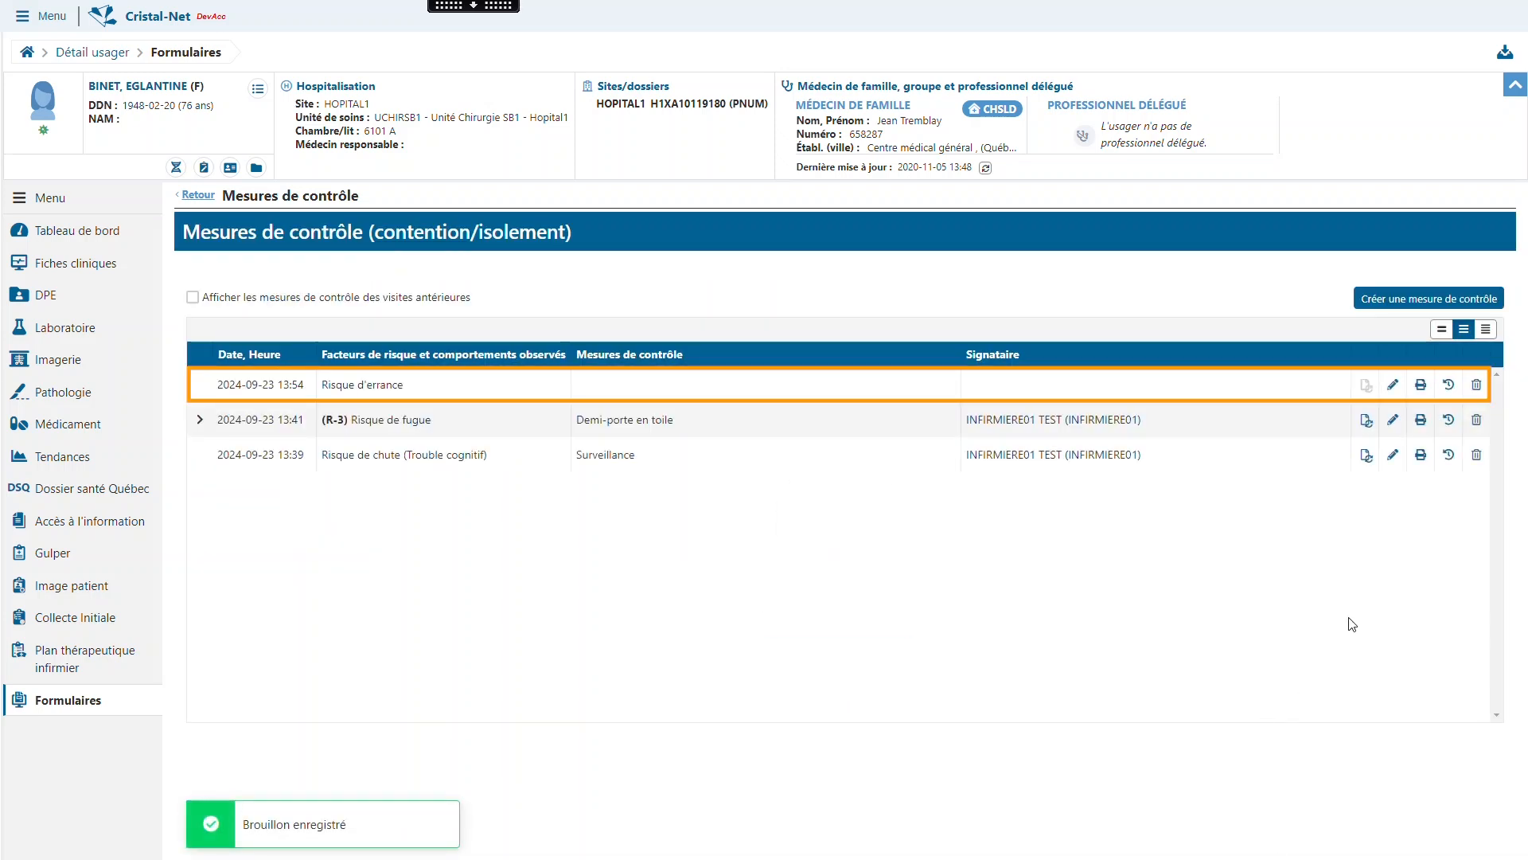
click(1393, 384)
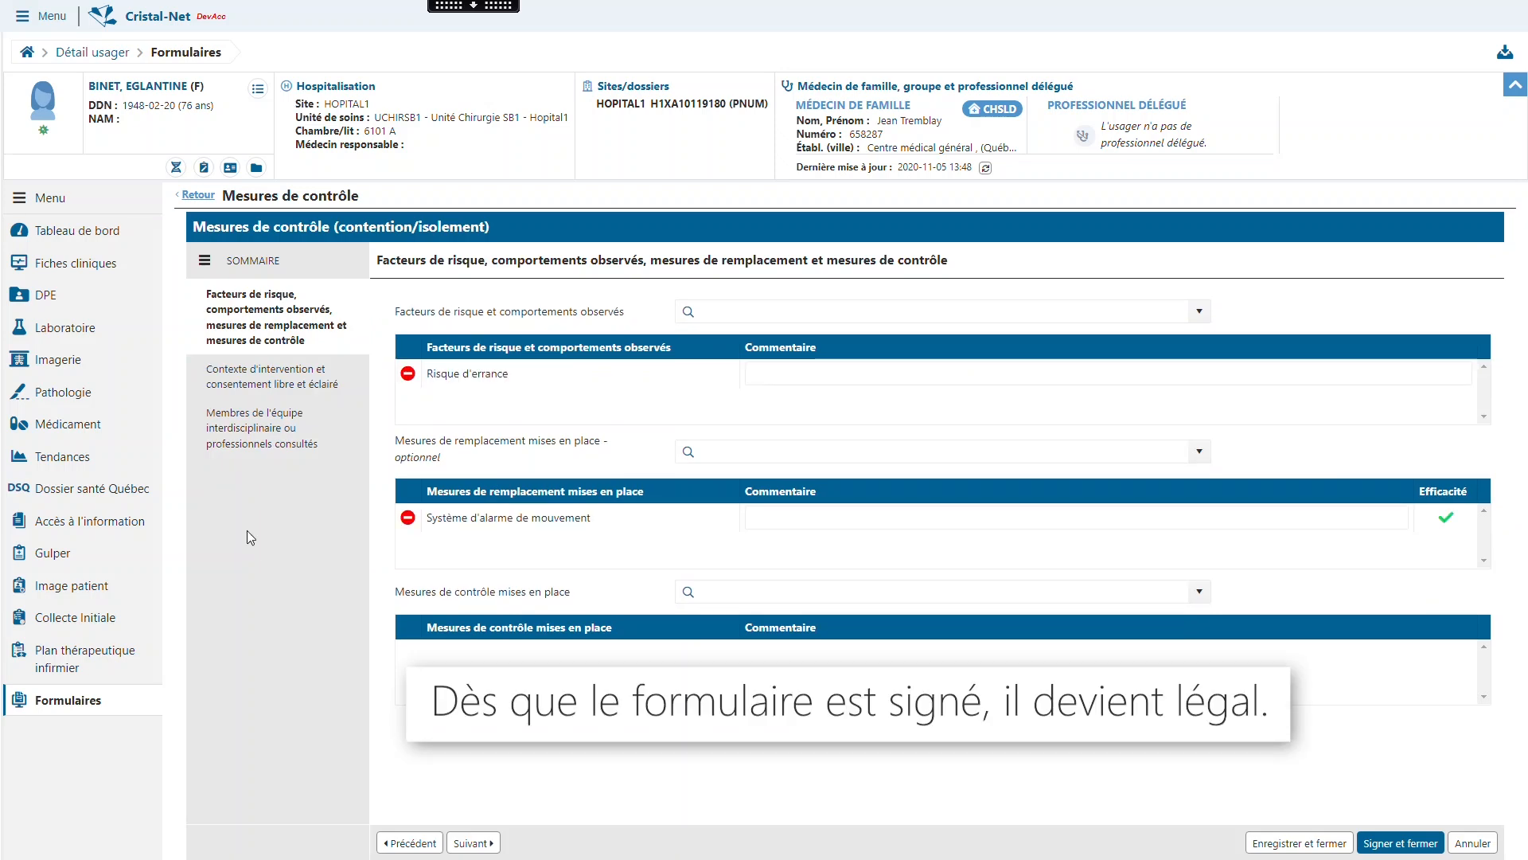
click(271, 446)
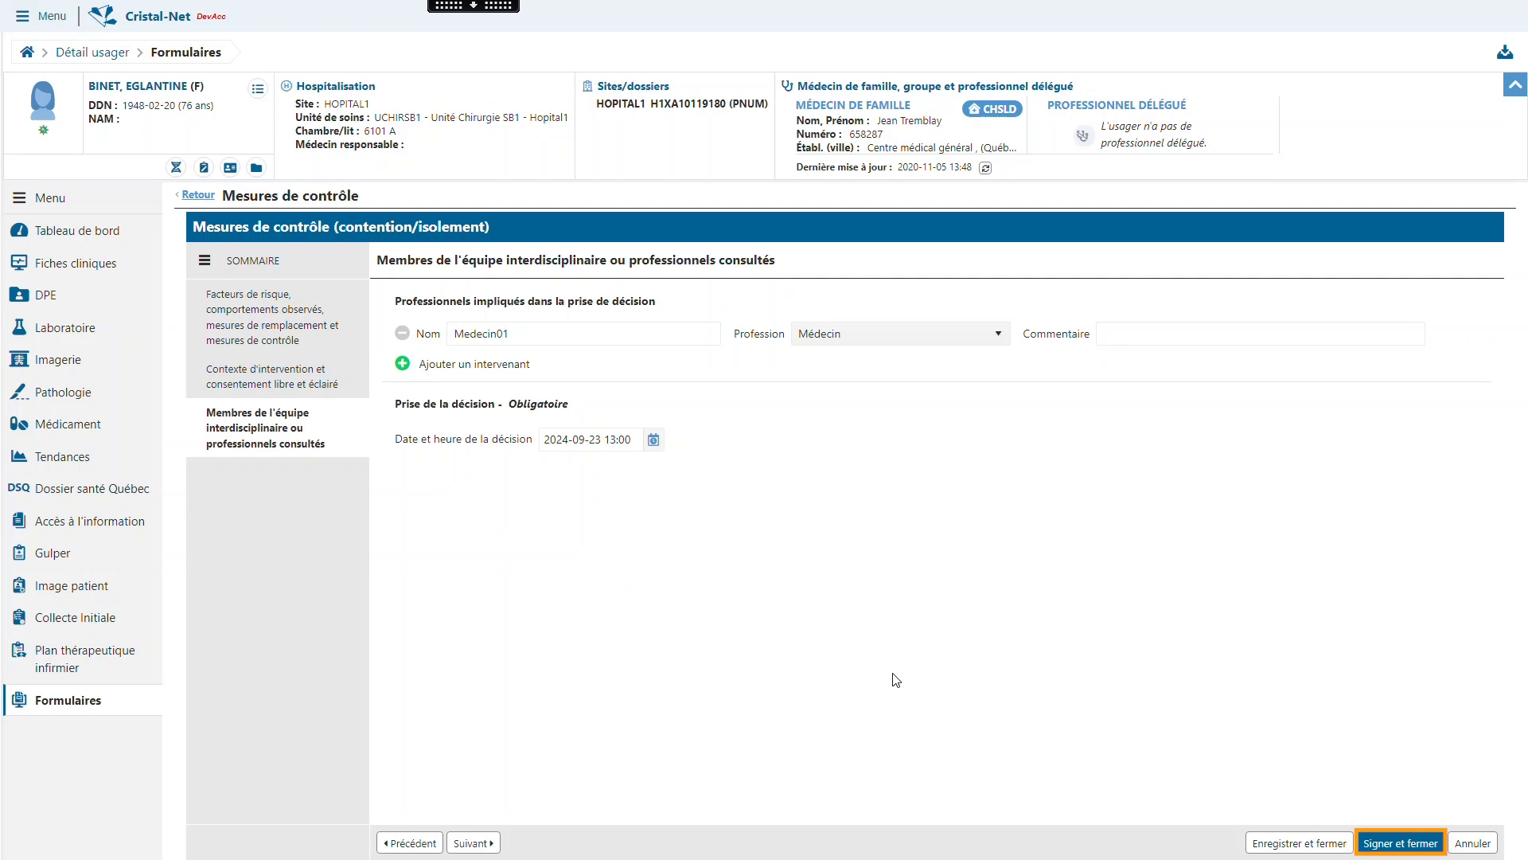
click(1399, 842)
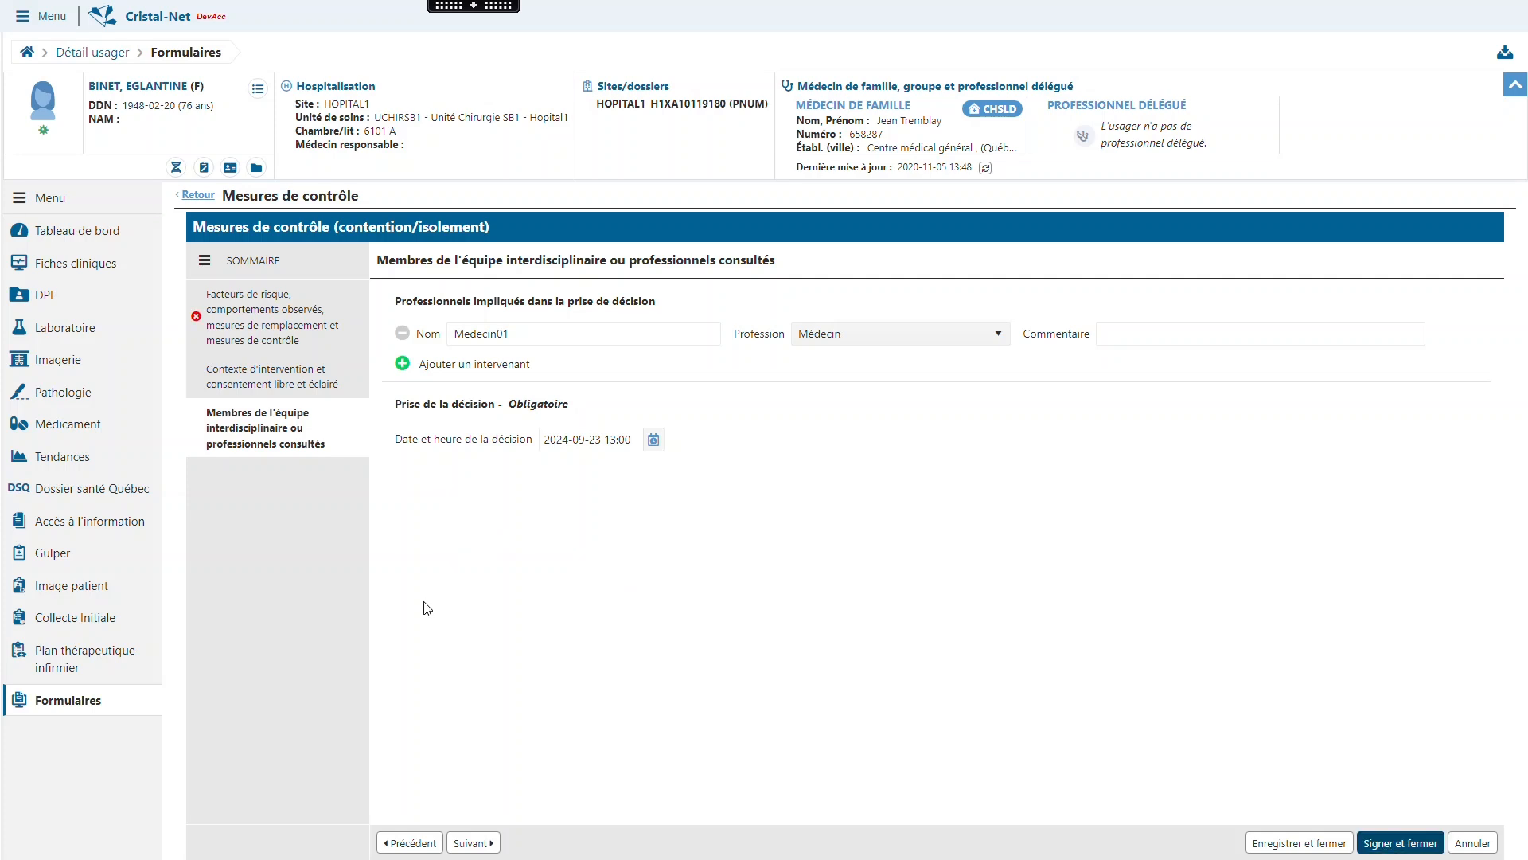
- Add Surveillance as a control measure in place, in the risk factors and control measures section
click(336, 296)
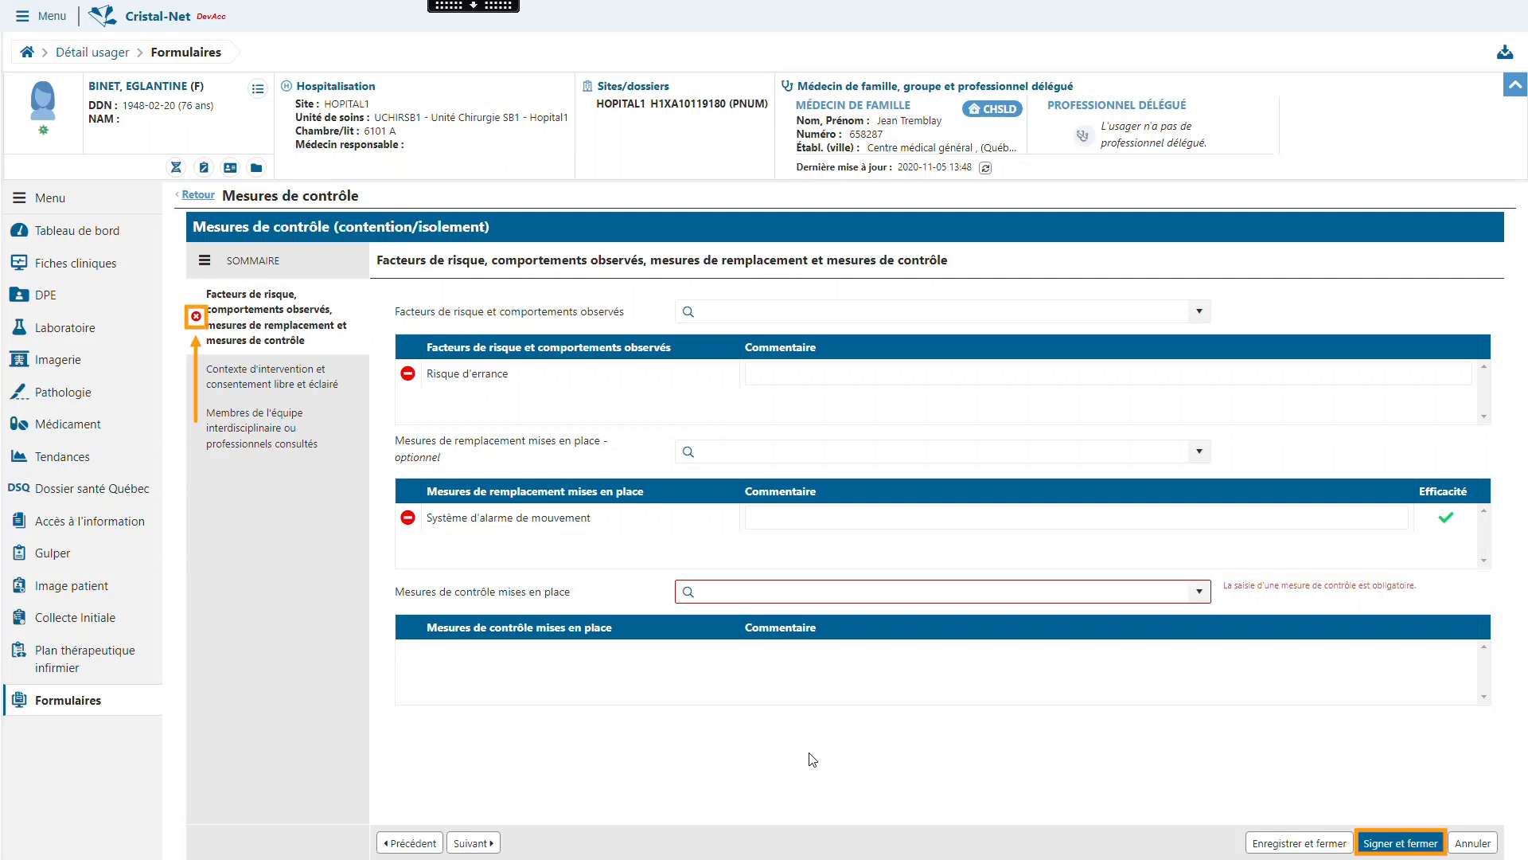
click(813, 593)
text(surveillance)
click(737, 755)
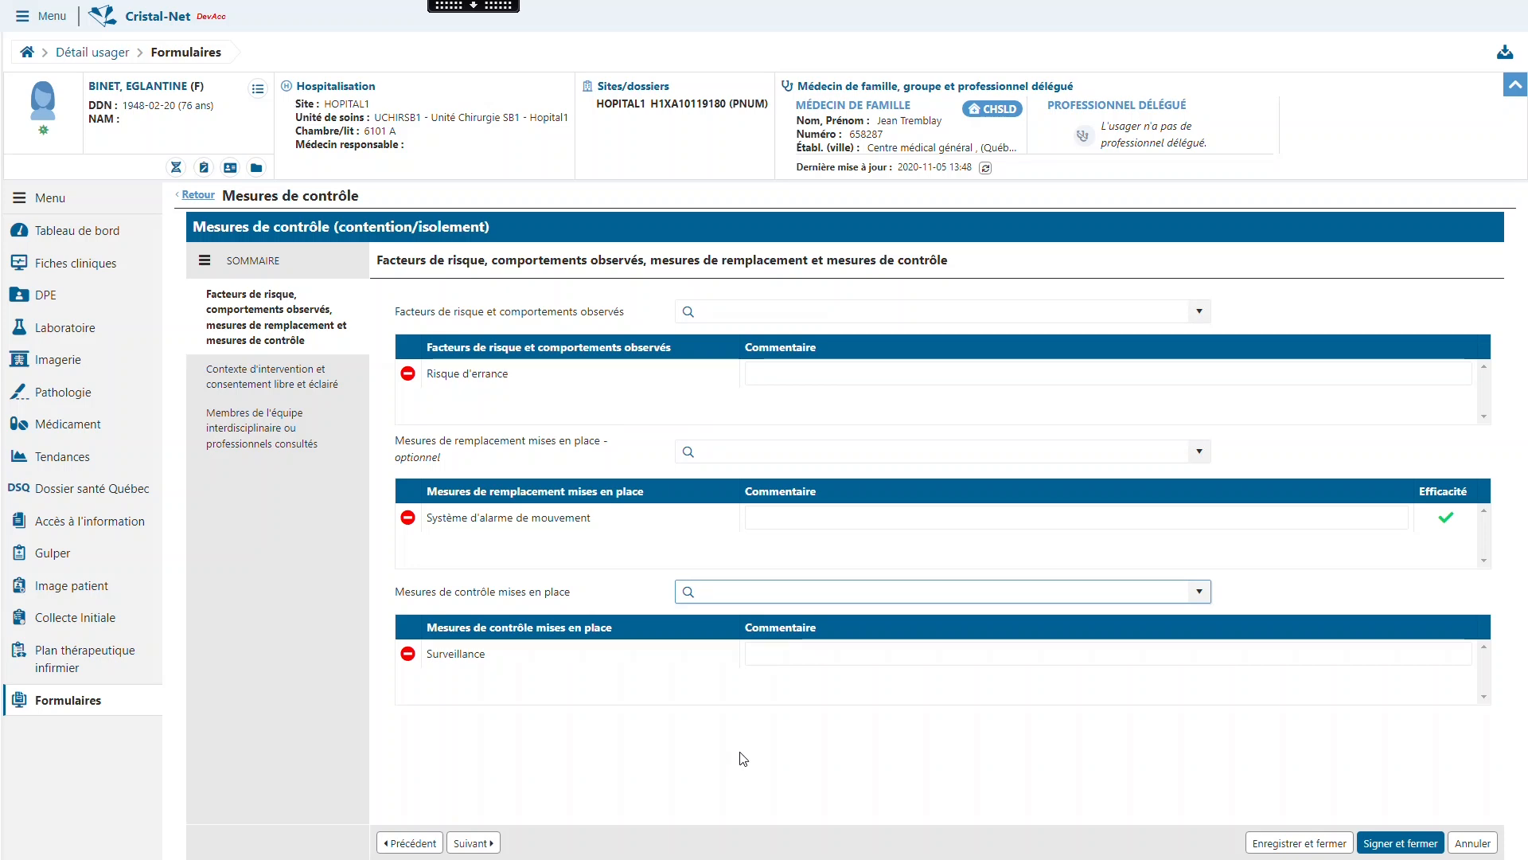
- Start signing the control measure, fill in the account password, and cancel the identity validation
click(1400, 842)
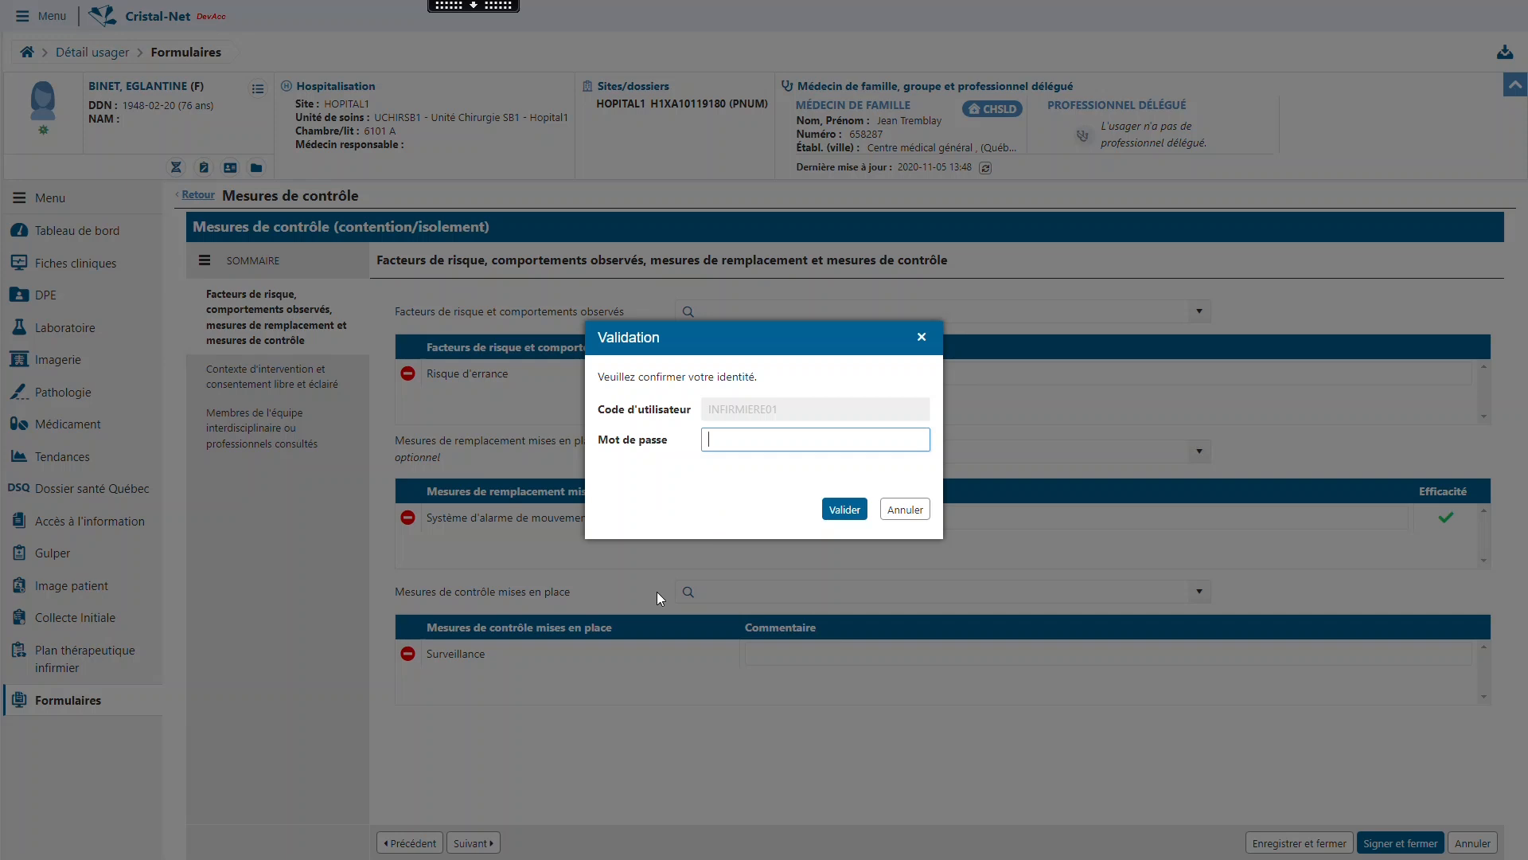
text(********)
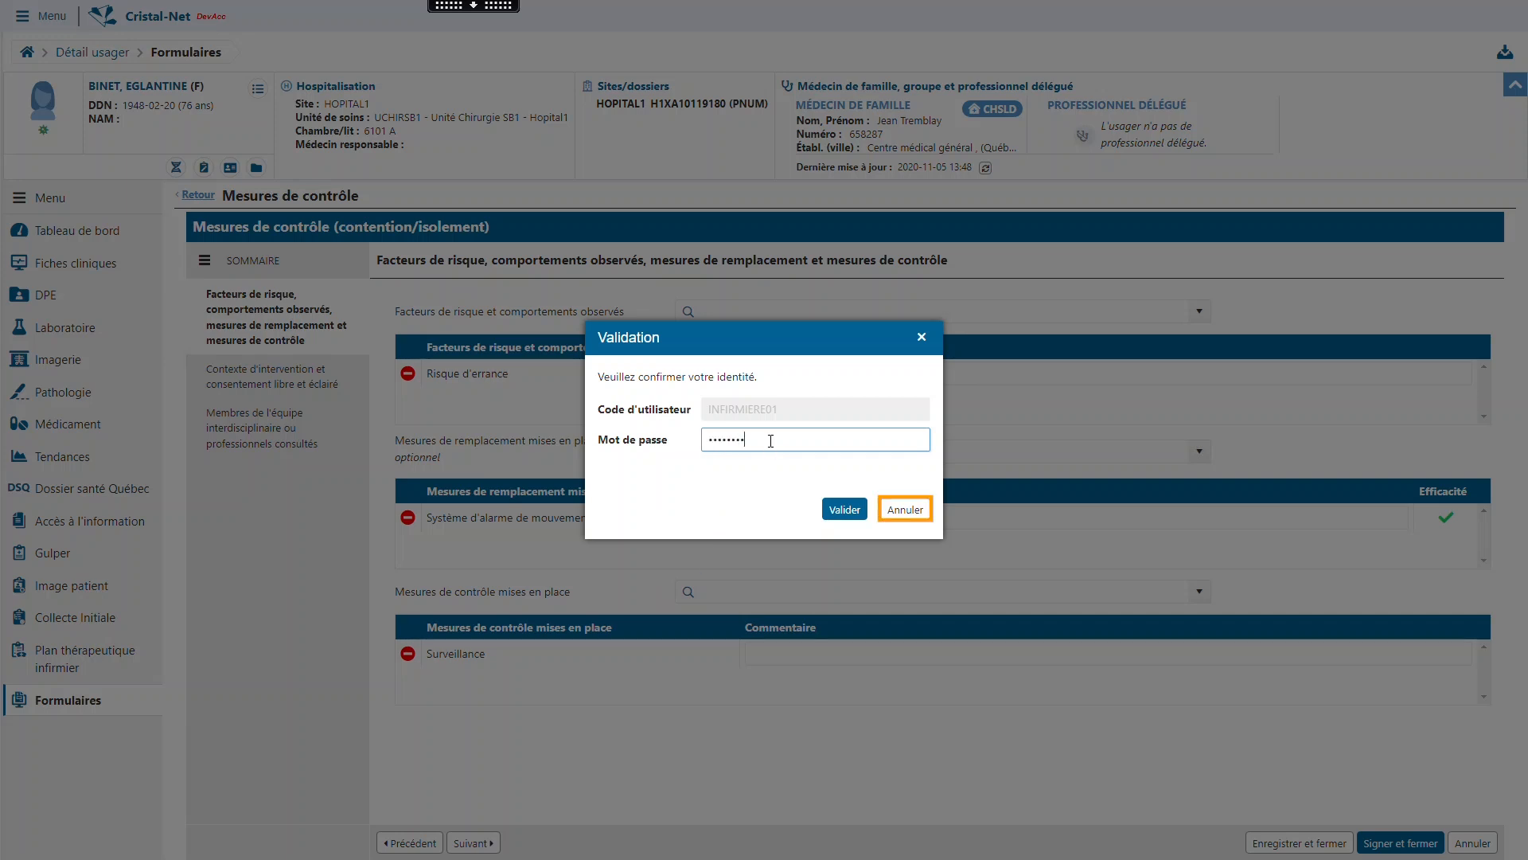
click(917, 510)
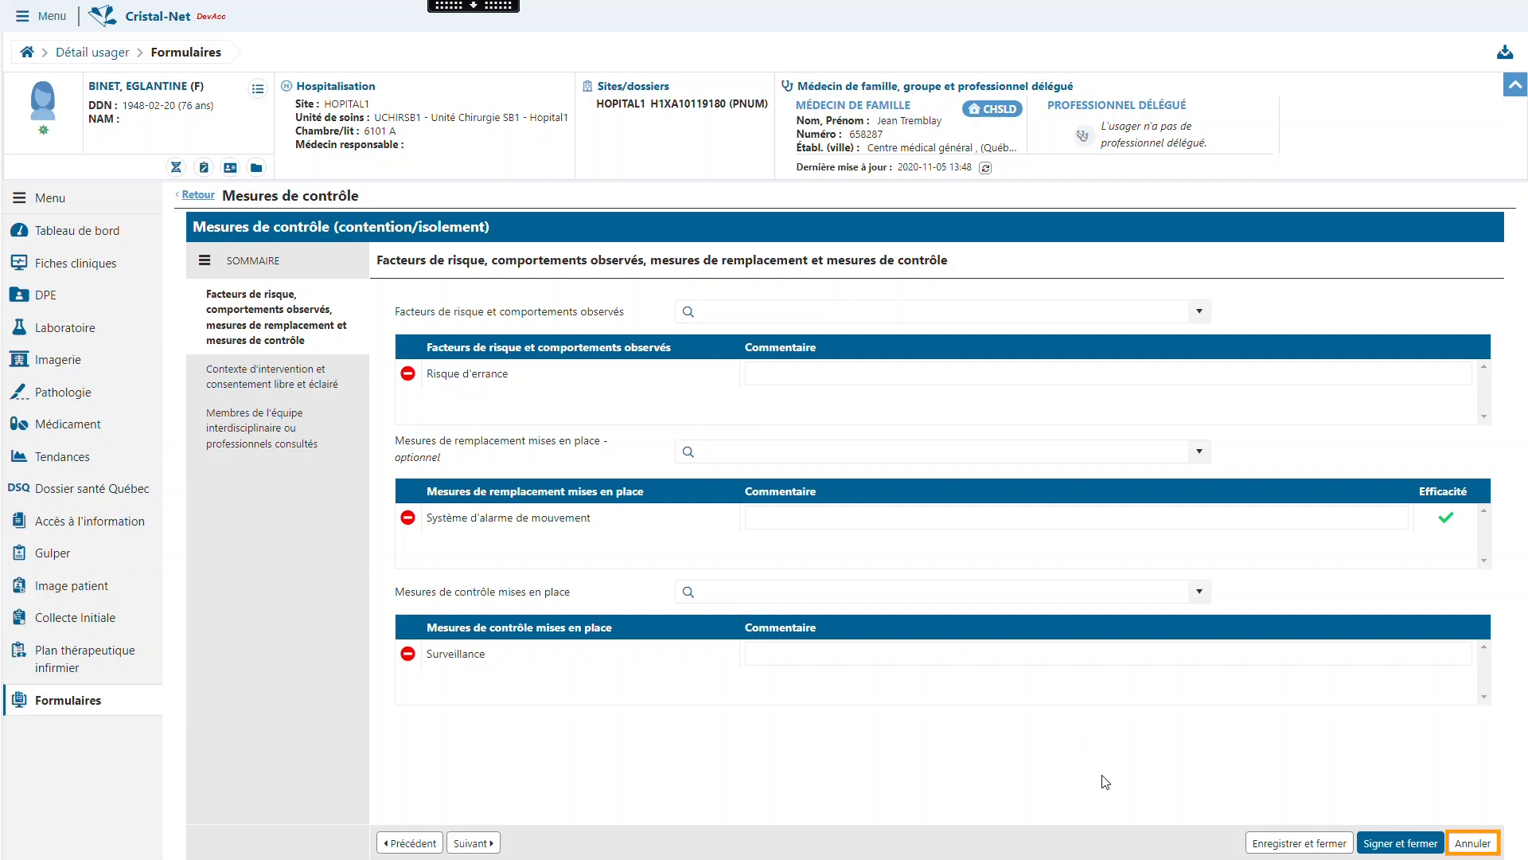
key(shift+Tab)
key(shift+Tab)
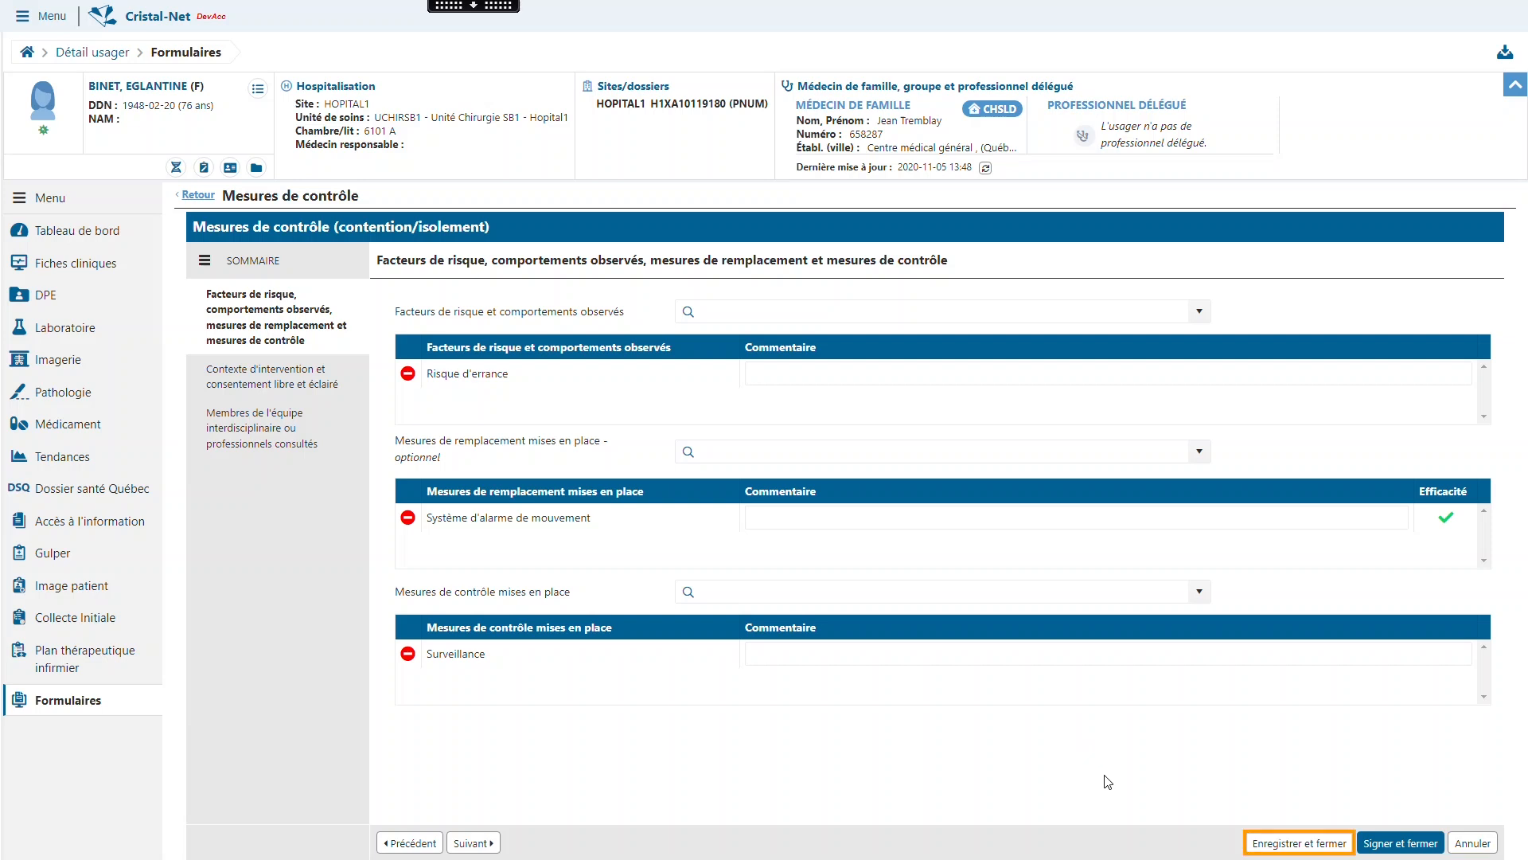
key(Tab)
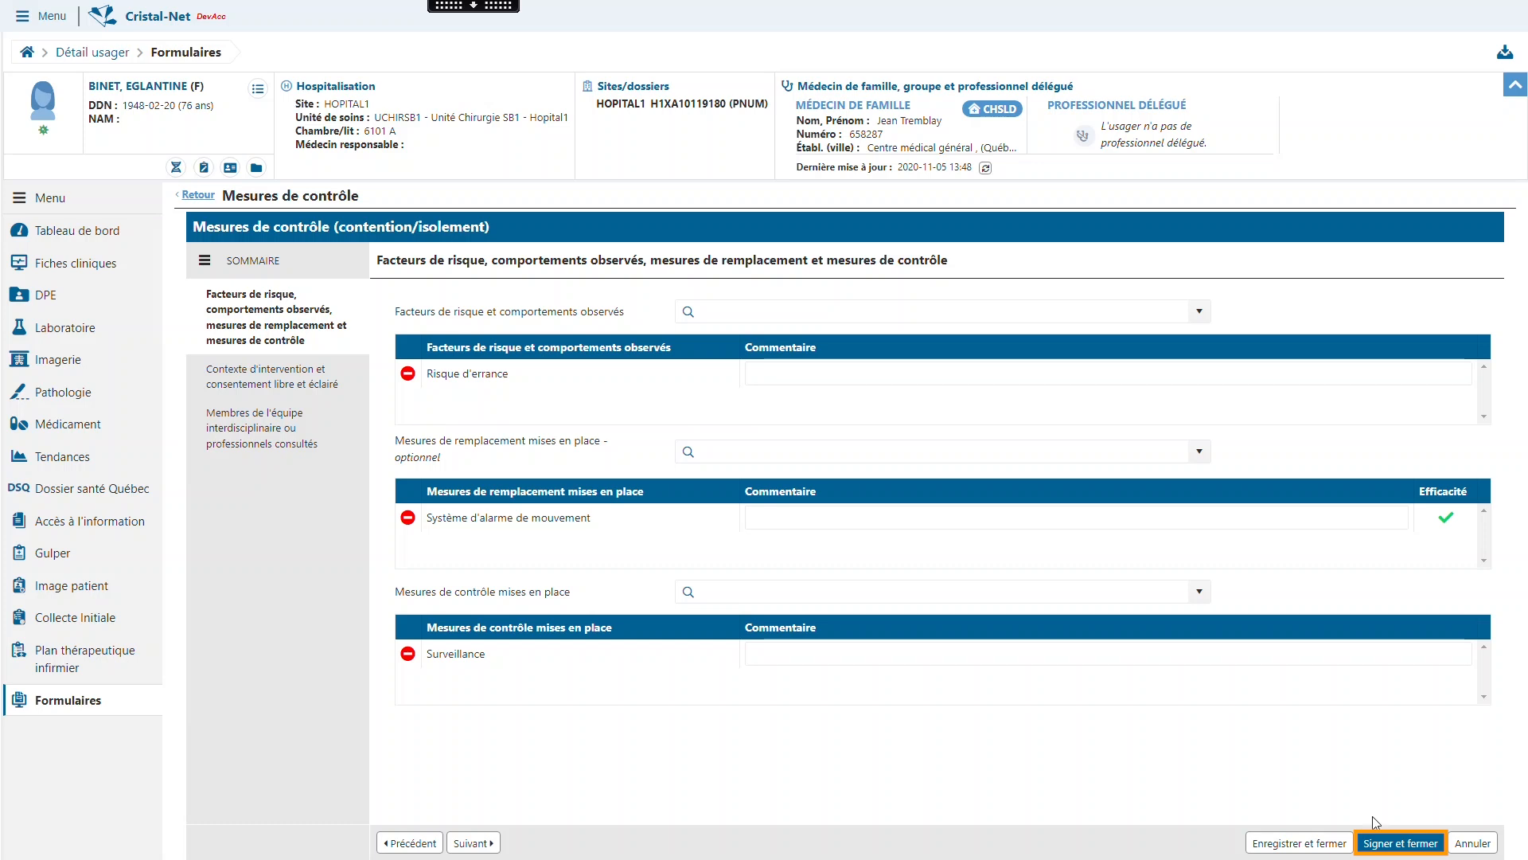
- Sign and close the control measure, confirming the identity with the account password
click(1382, 844)
text(********)
click(844, 512)
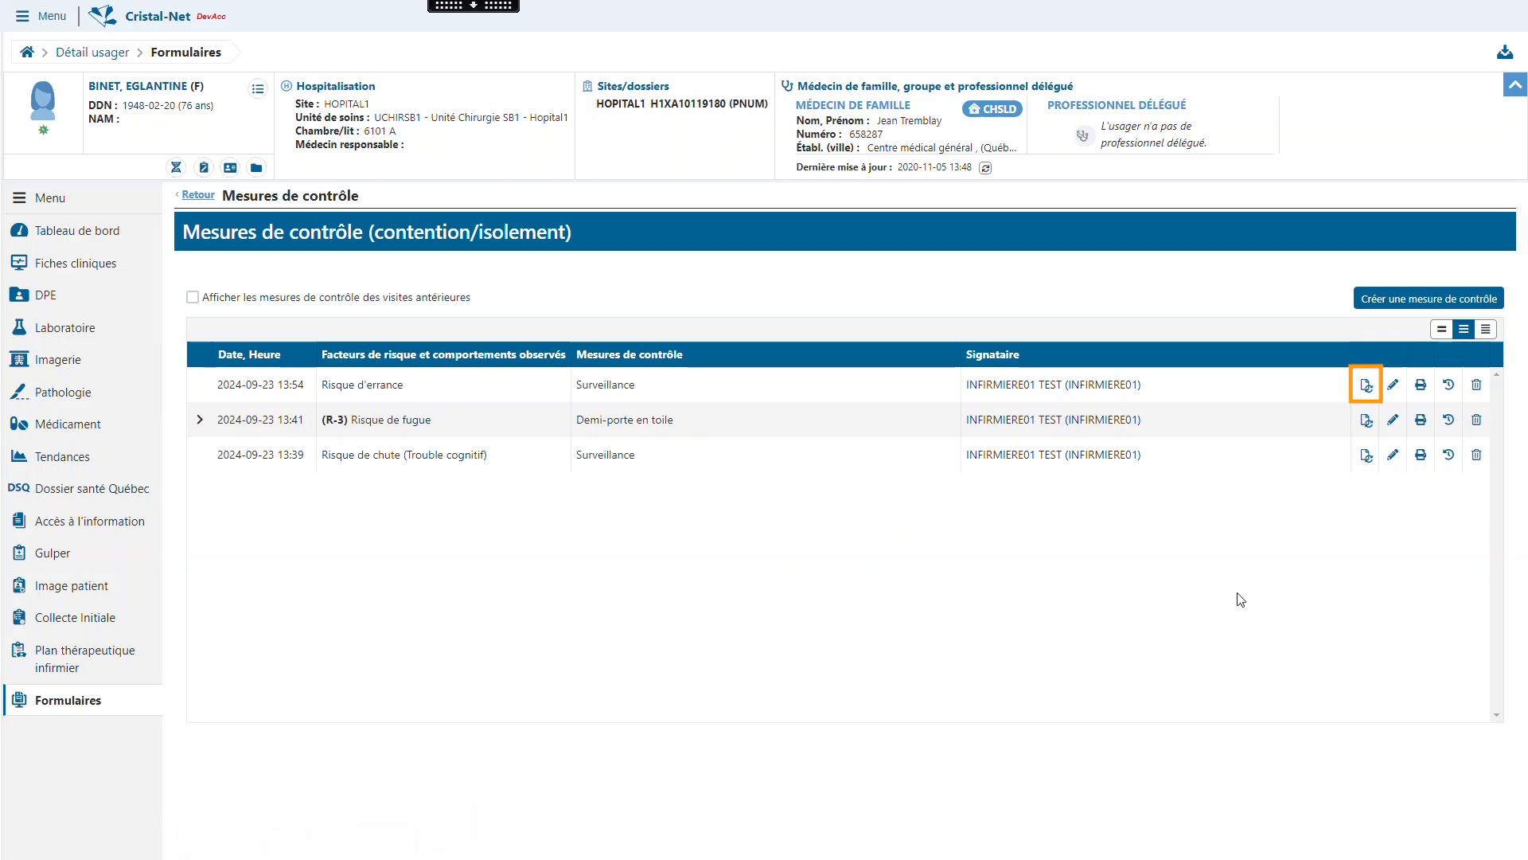
click(1366, 386)
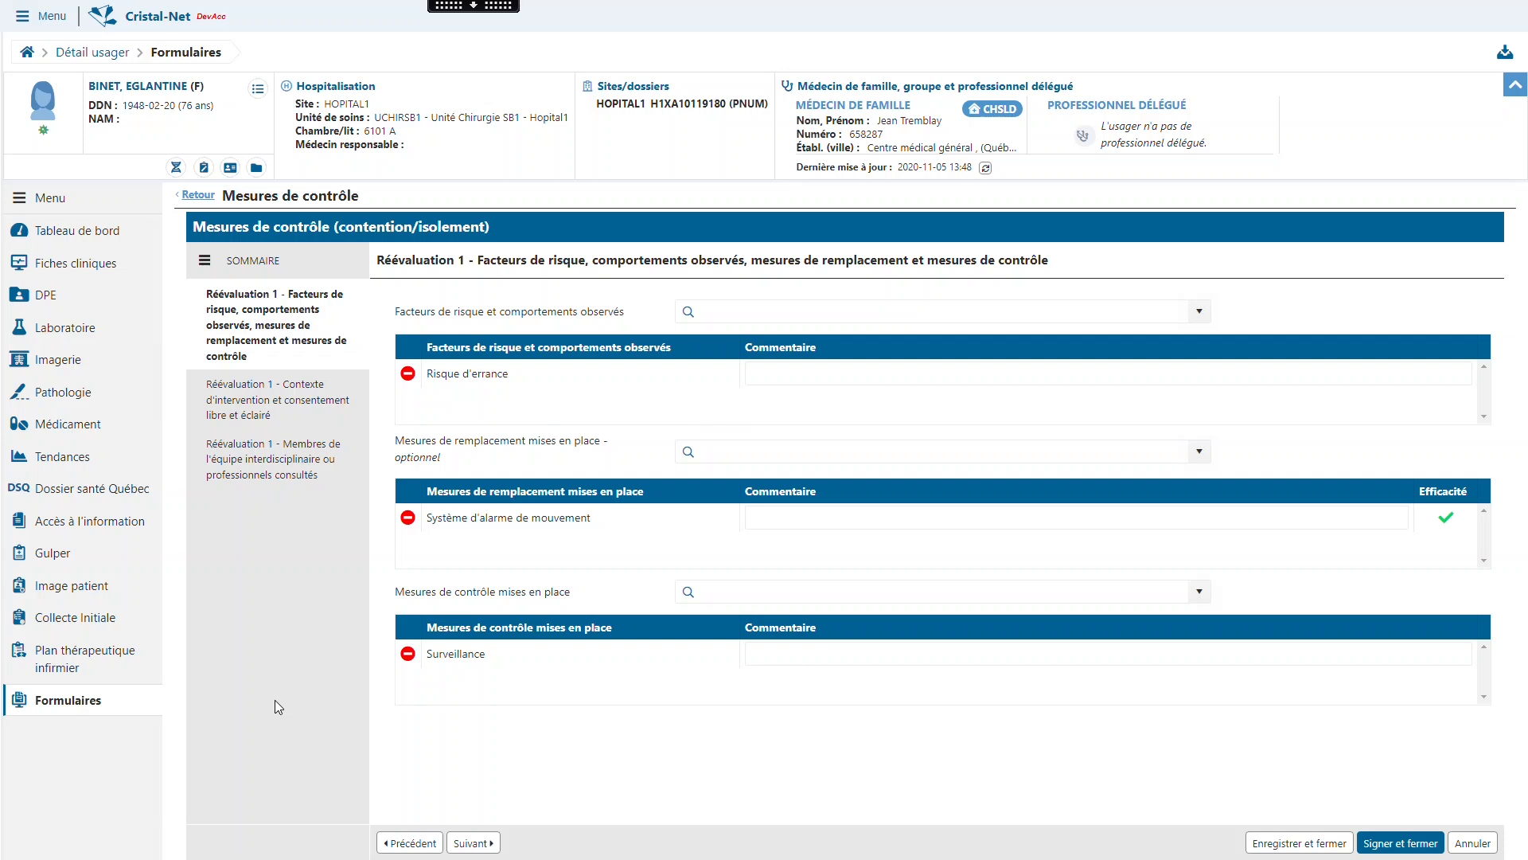
click(299, 410)
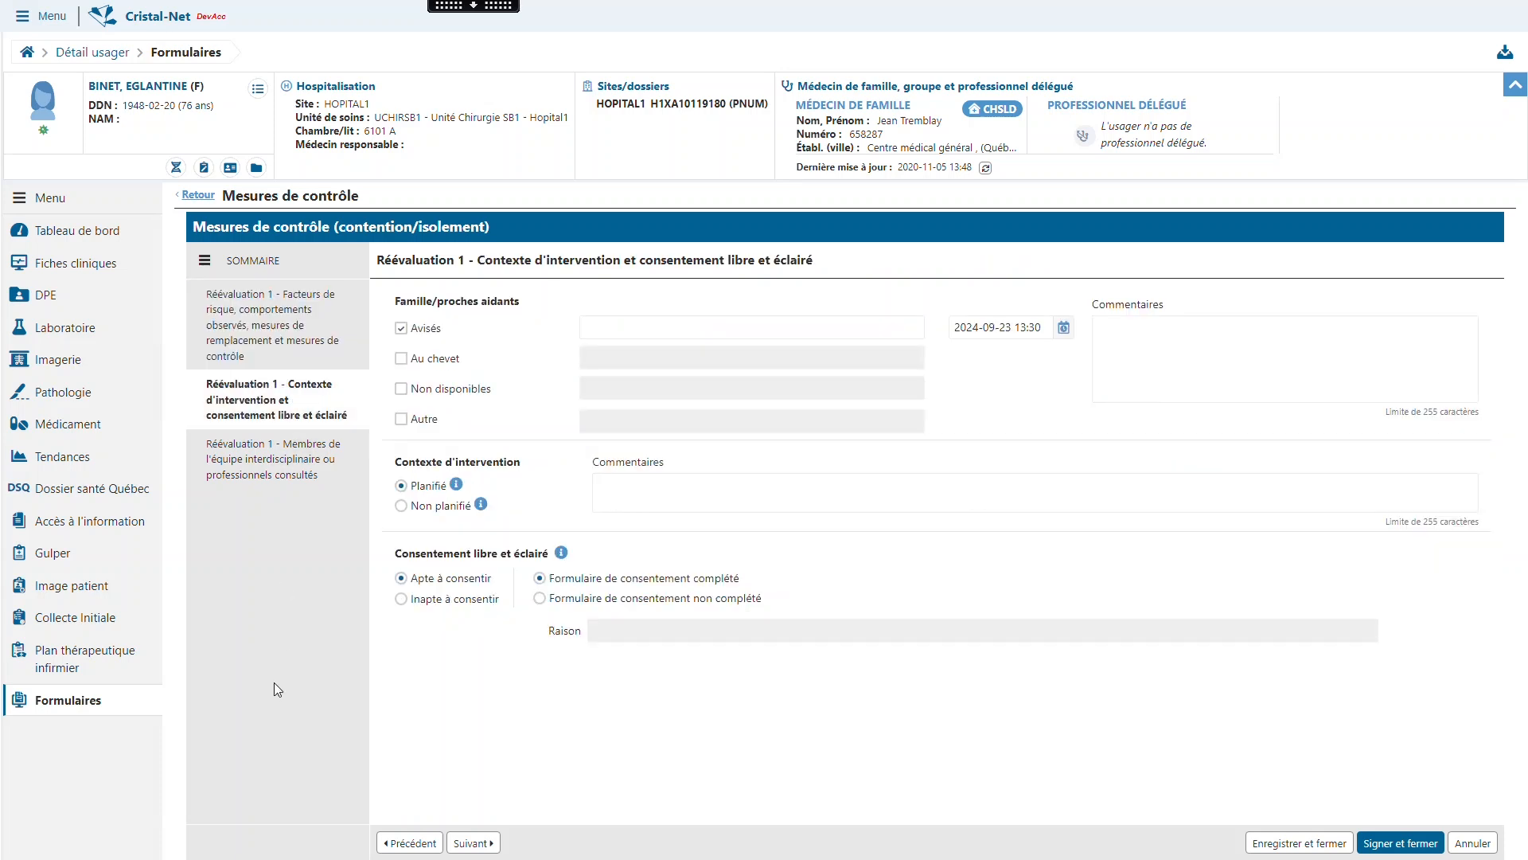
click(343, 328)
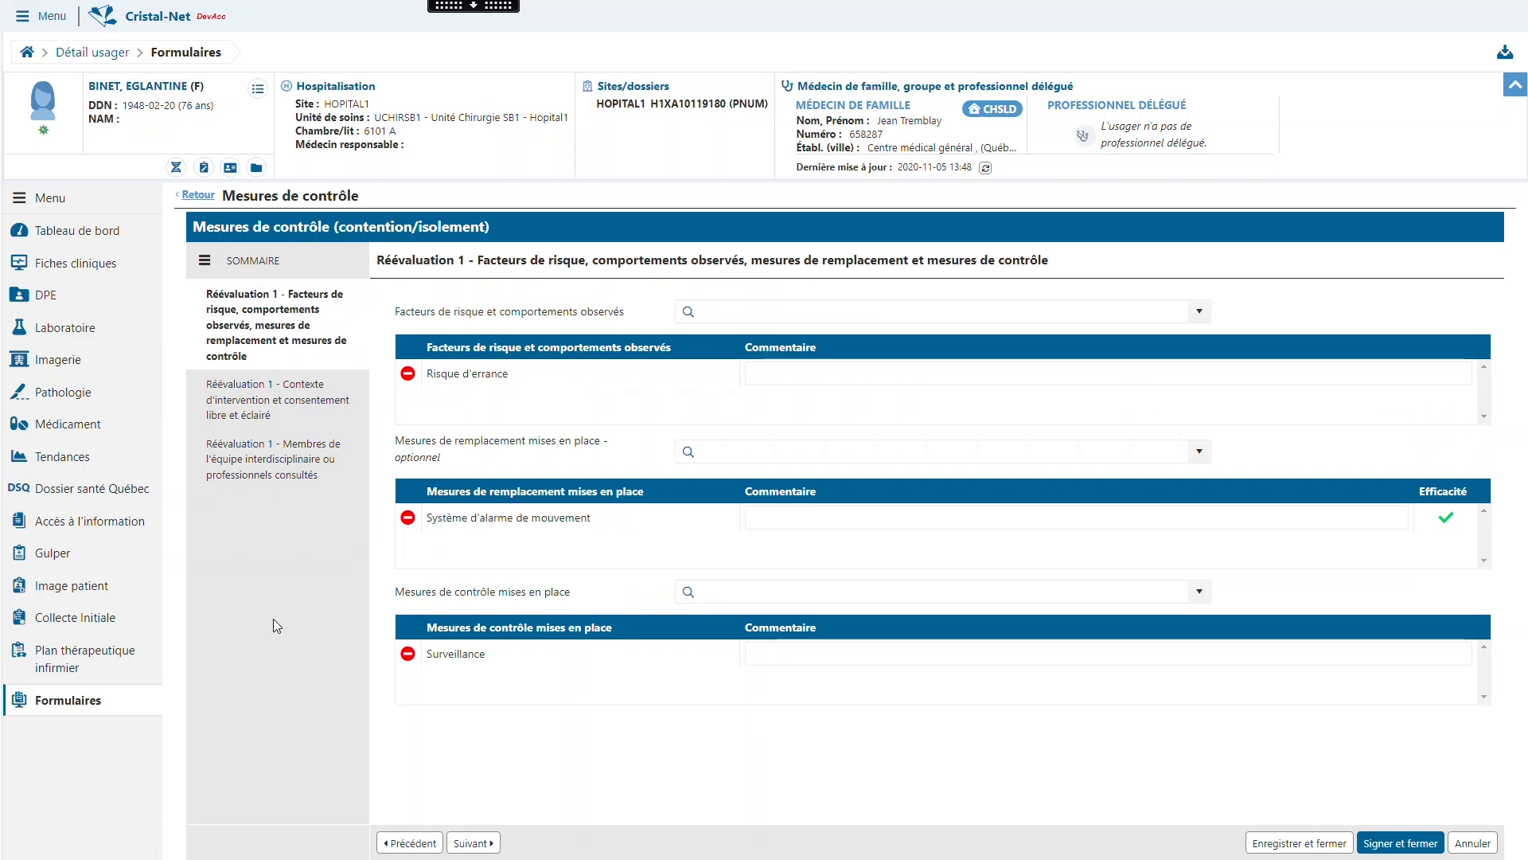
- Withdraw the Risque d'errance factor from the reevaluation, reintroduce it, and leave the form
click(408, 374)
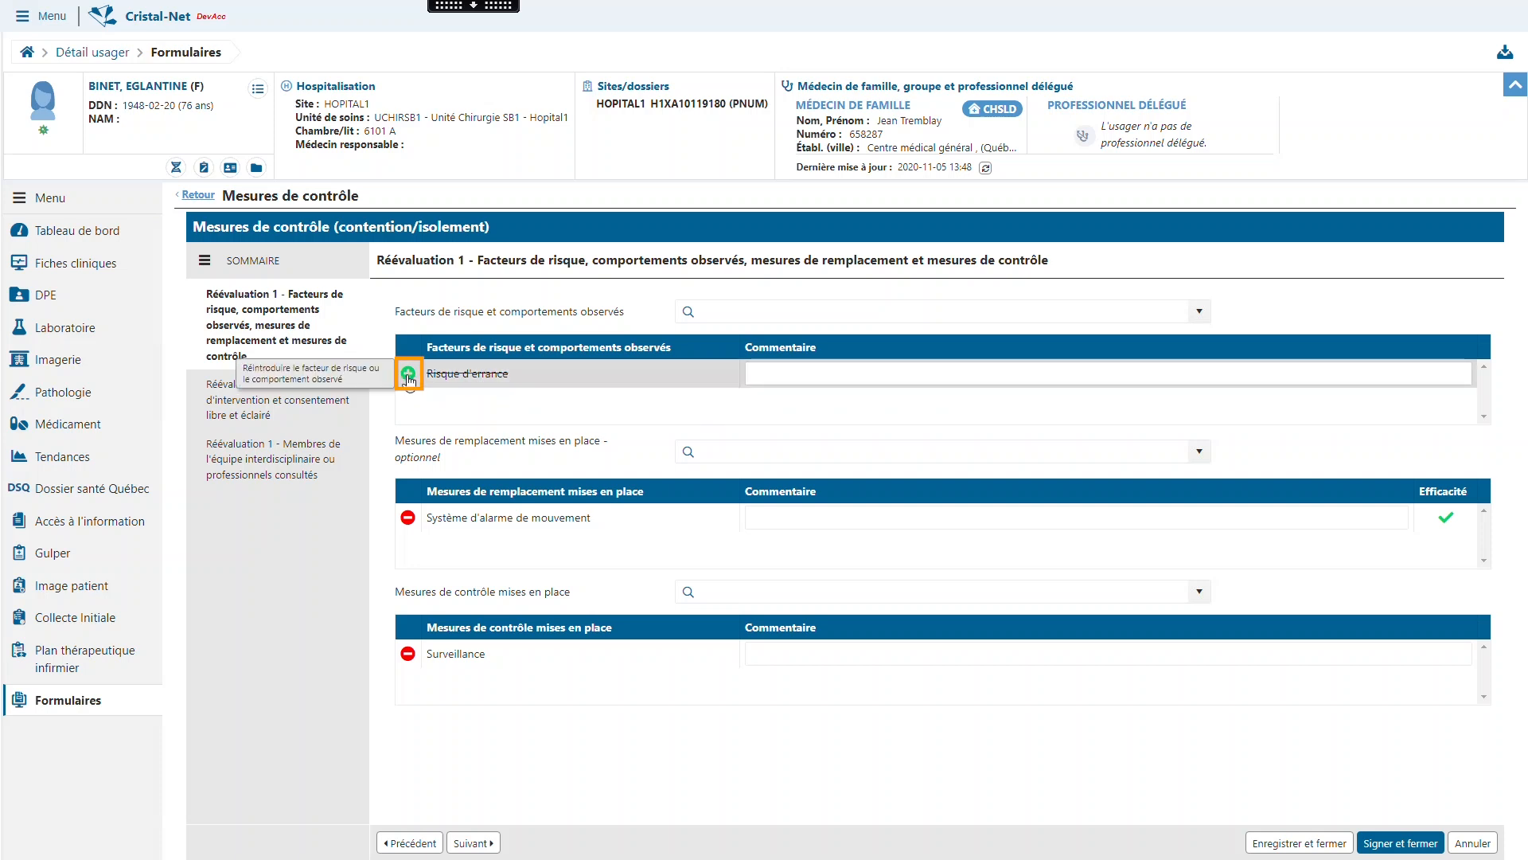
click(408, 374)
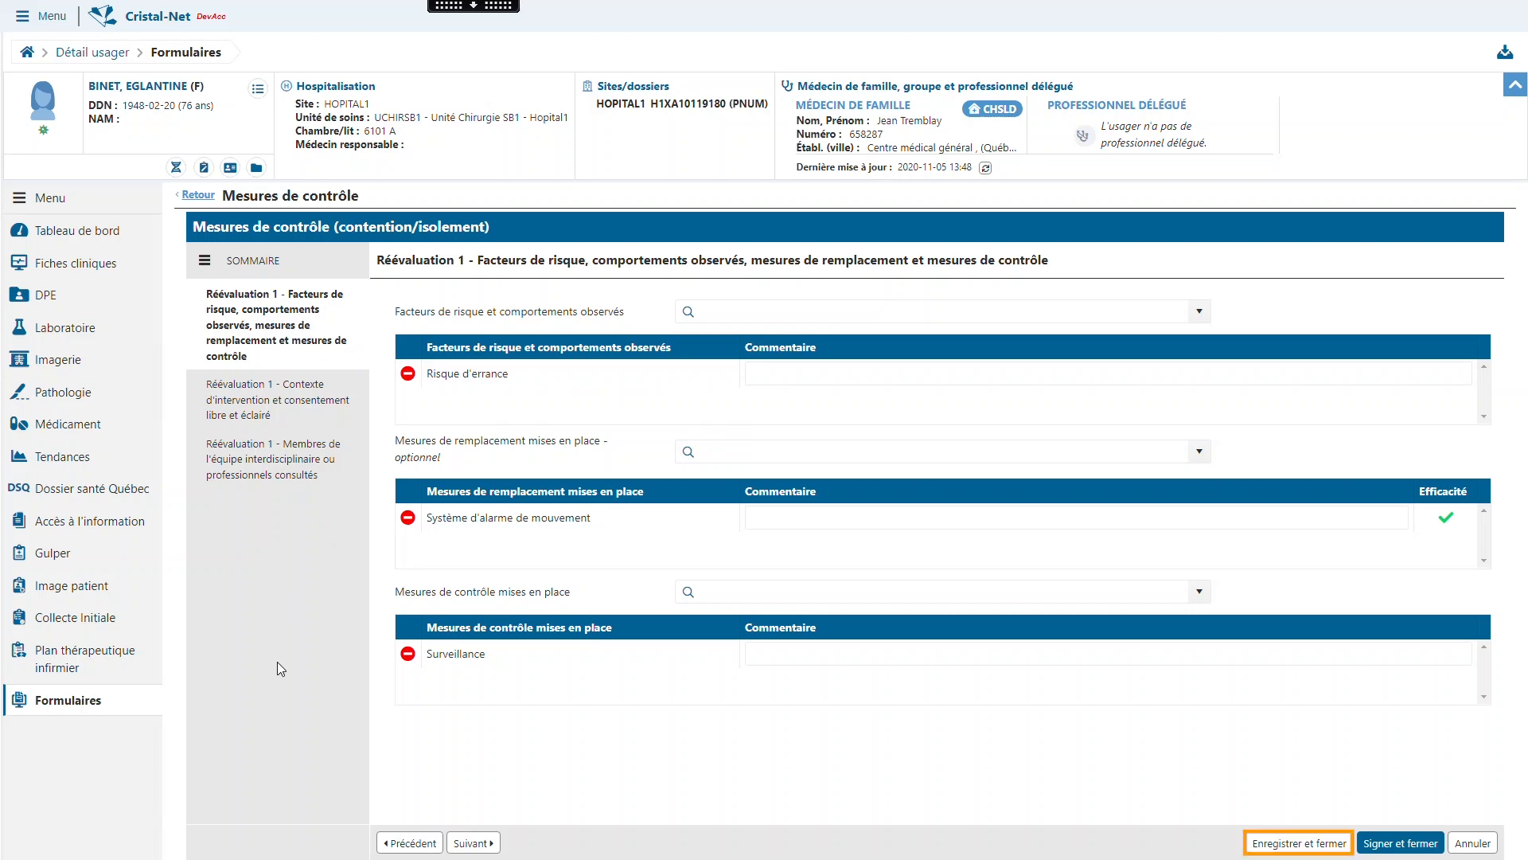
key(Tab)
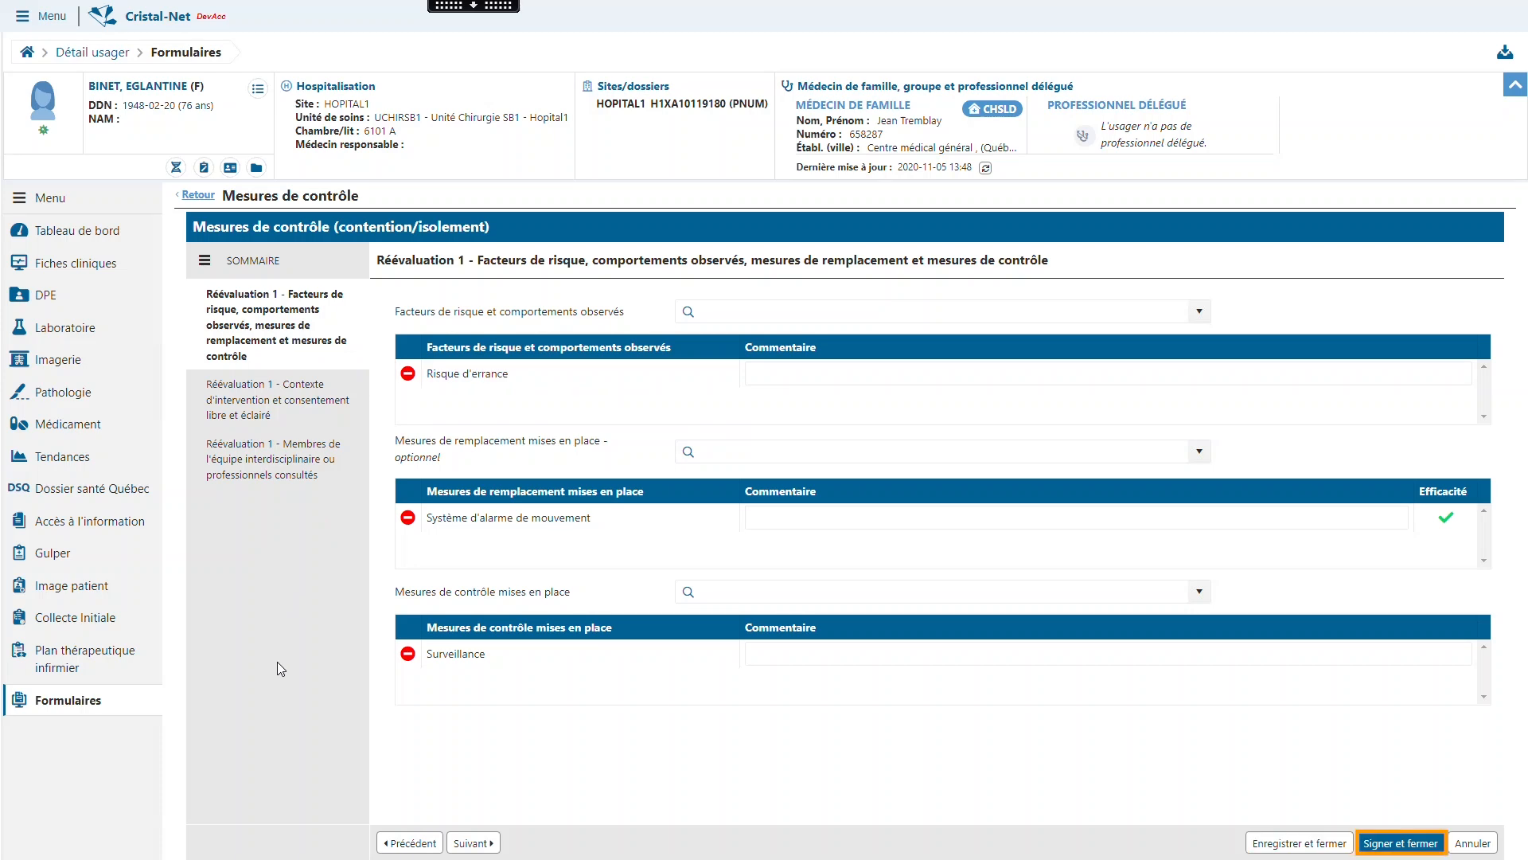
key(Return)
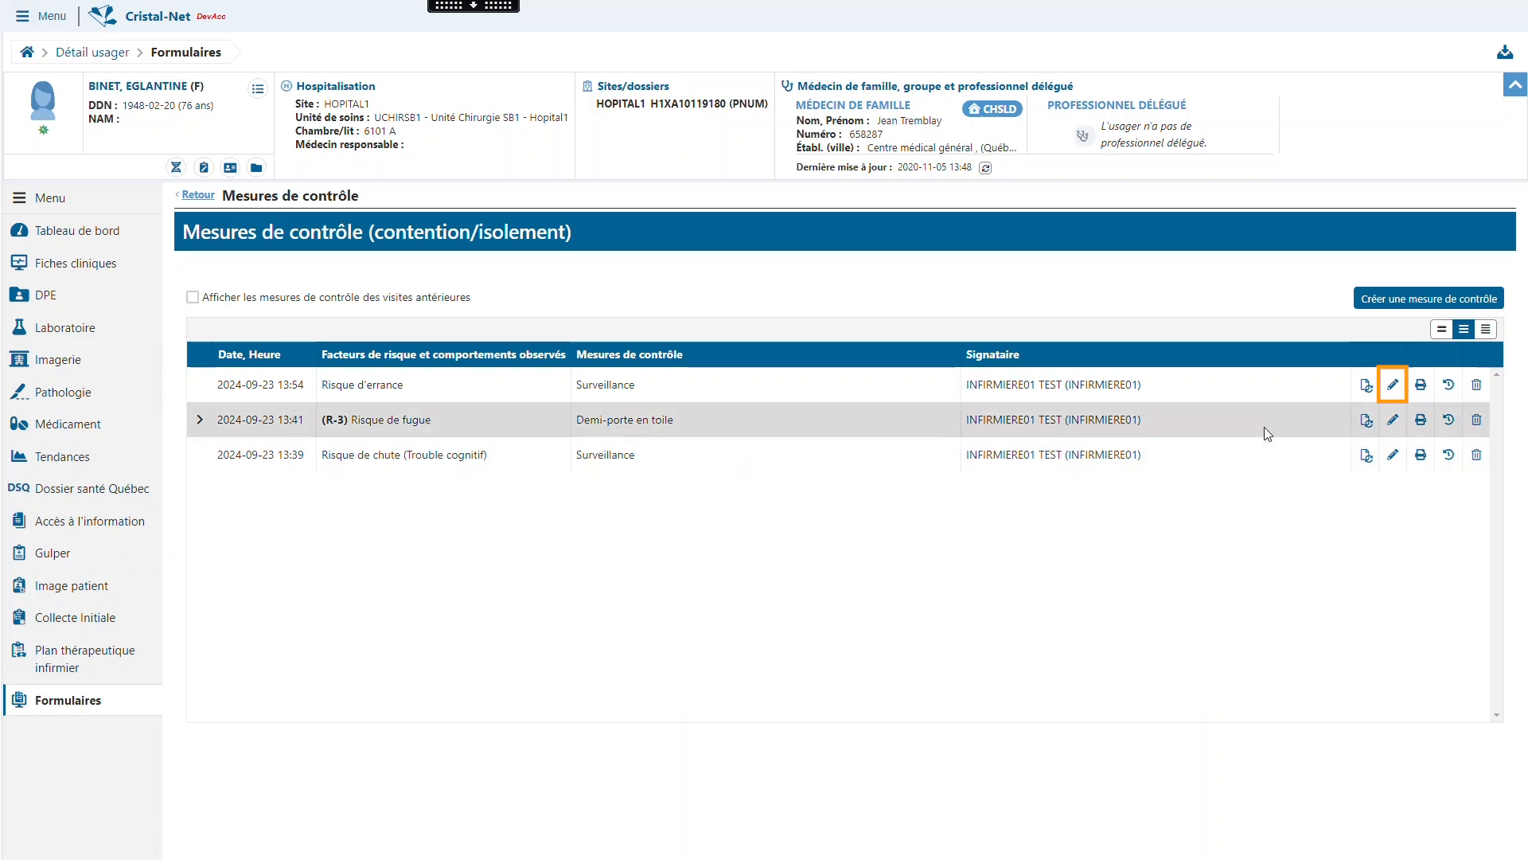
click(1398, 374)
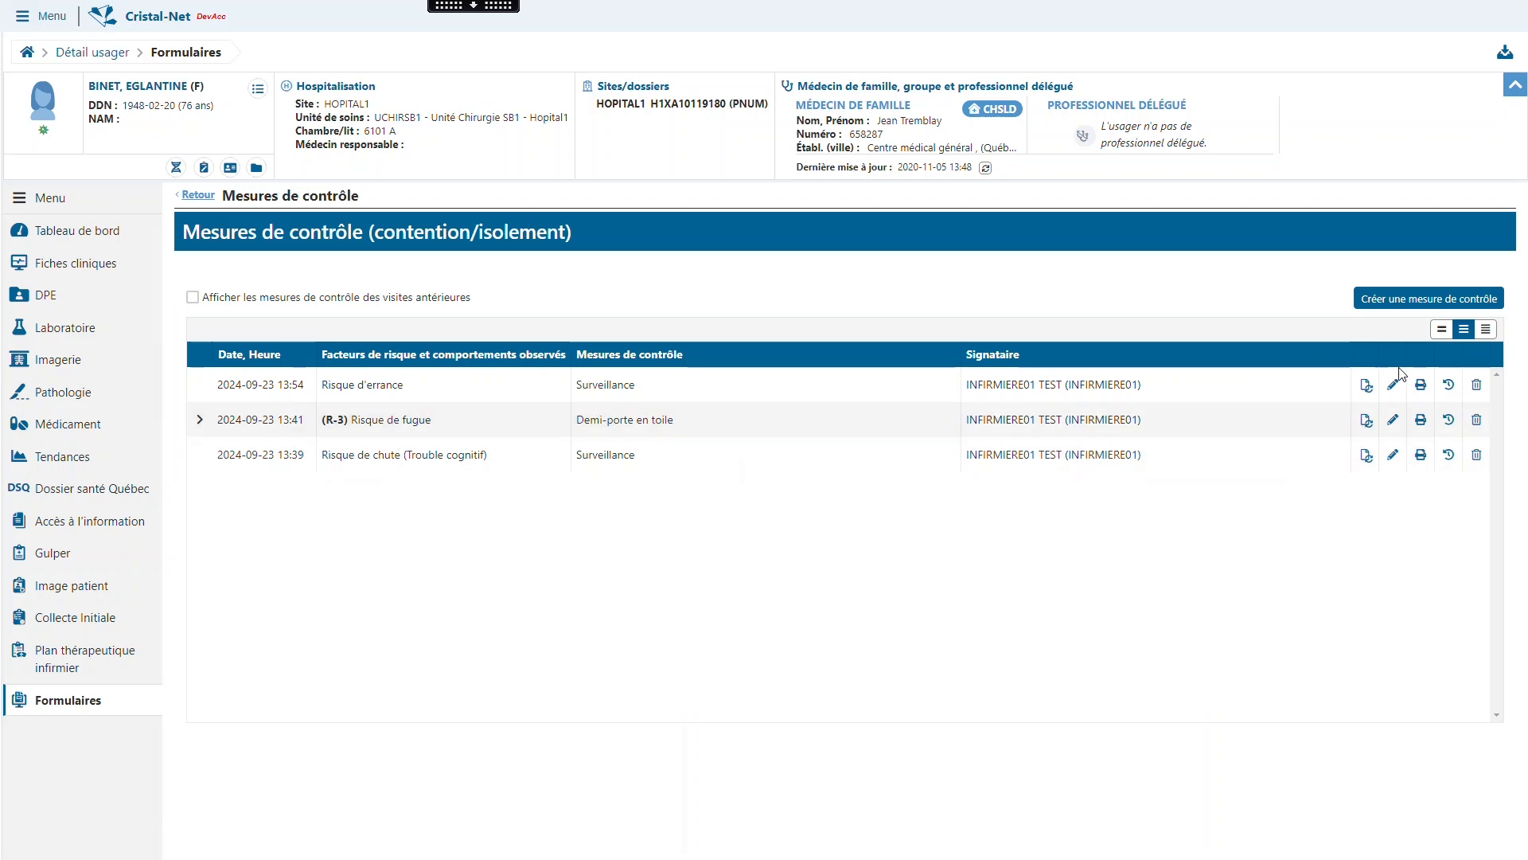
click(700, 311)
text(risque de)
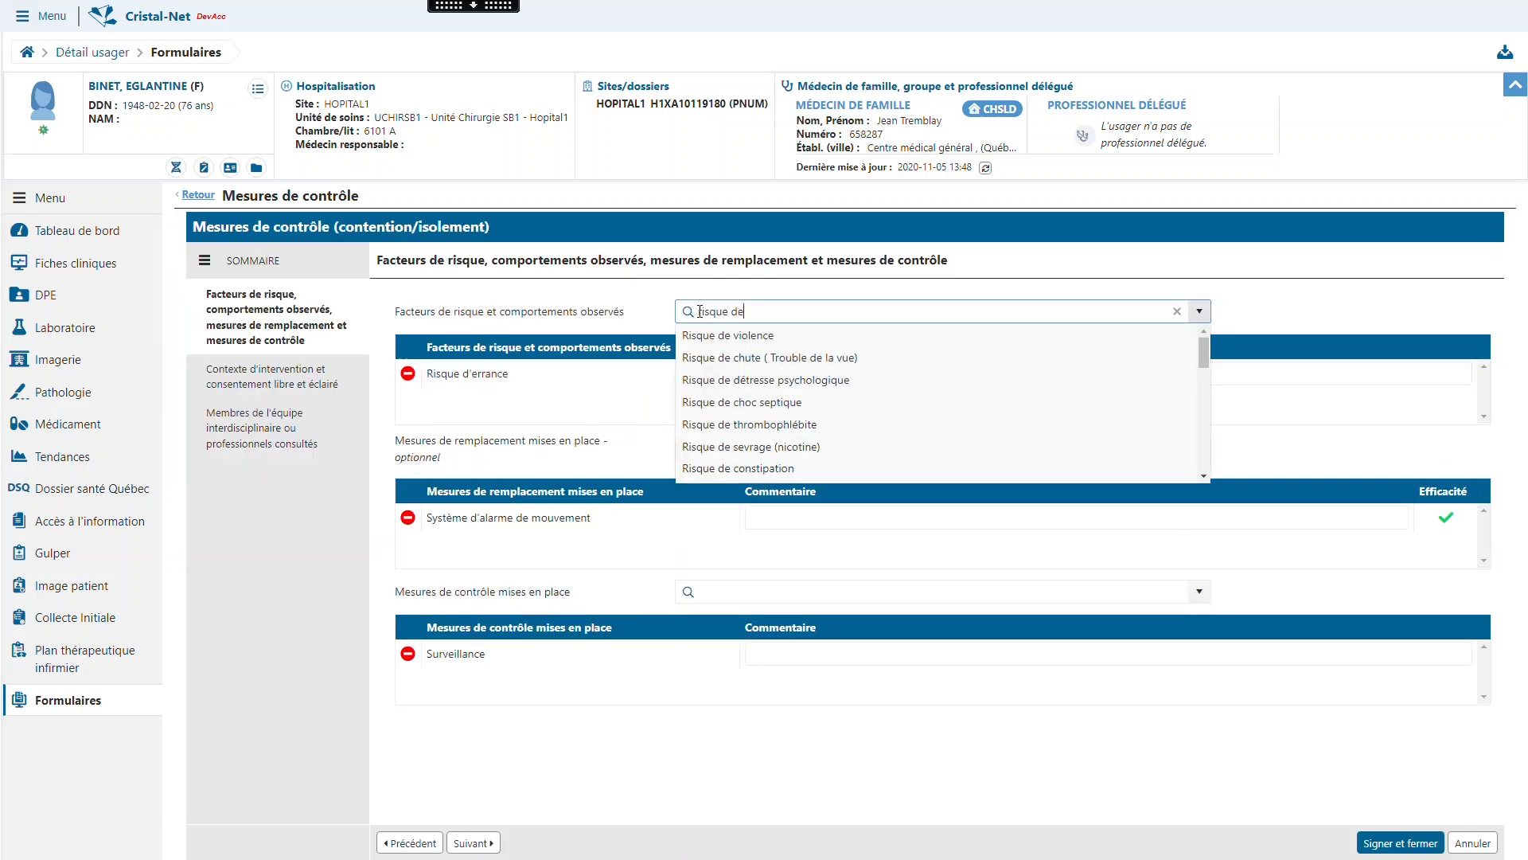
click(712, 331)
- Replace the Surveillance control measure with Contention(s), and sign and close the modified form
click(701, 591)
text(contention)
click(716, 610)
click(435, 661)
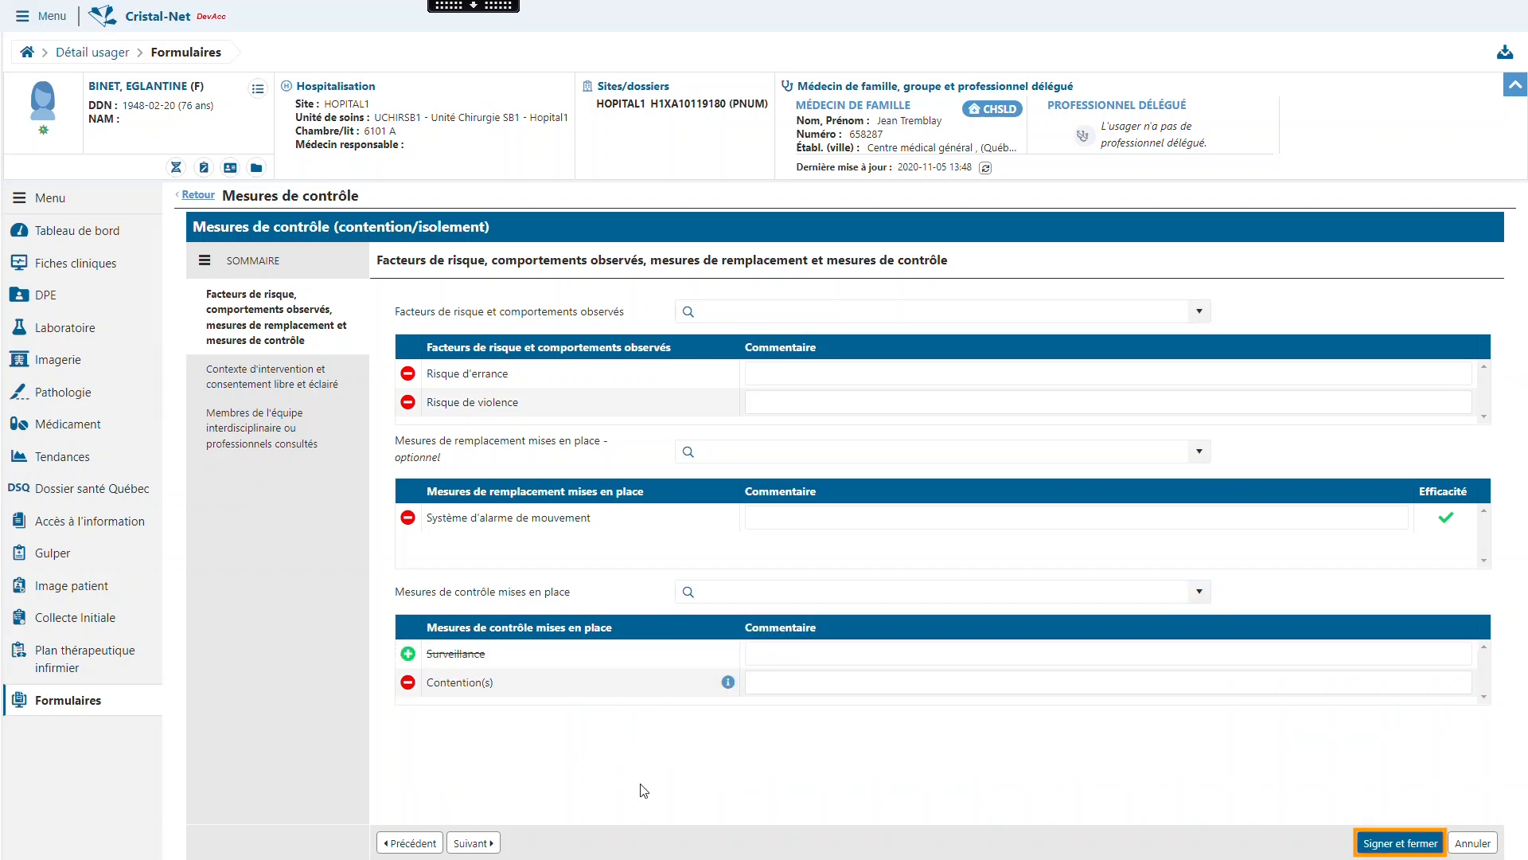
click(1403, 843)
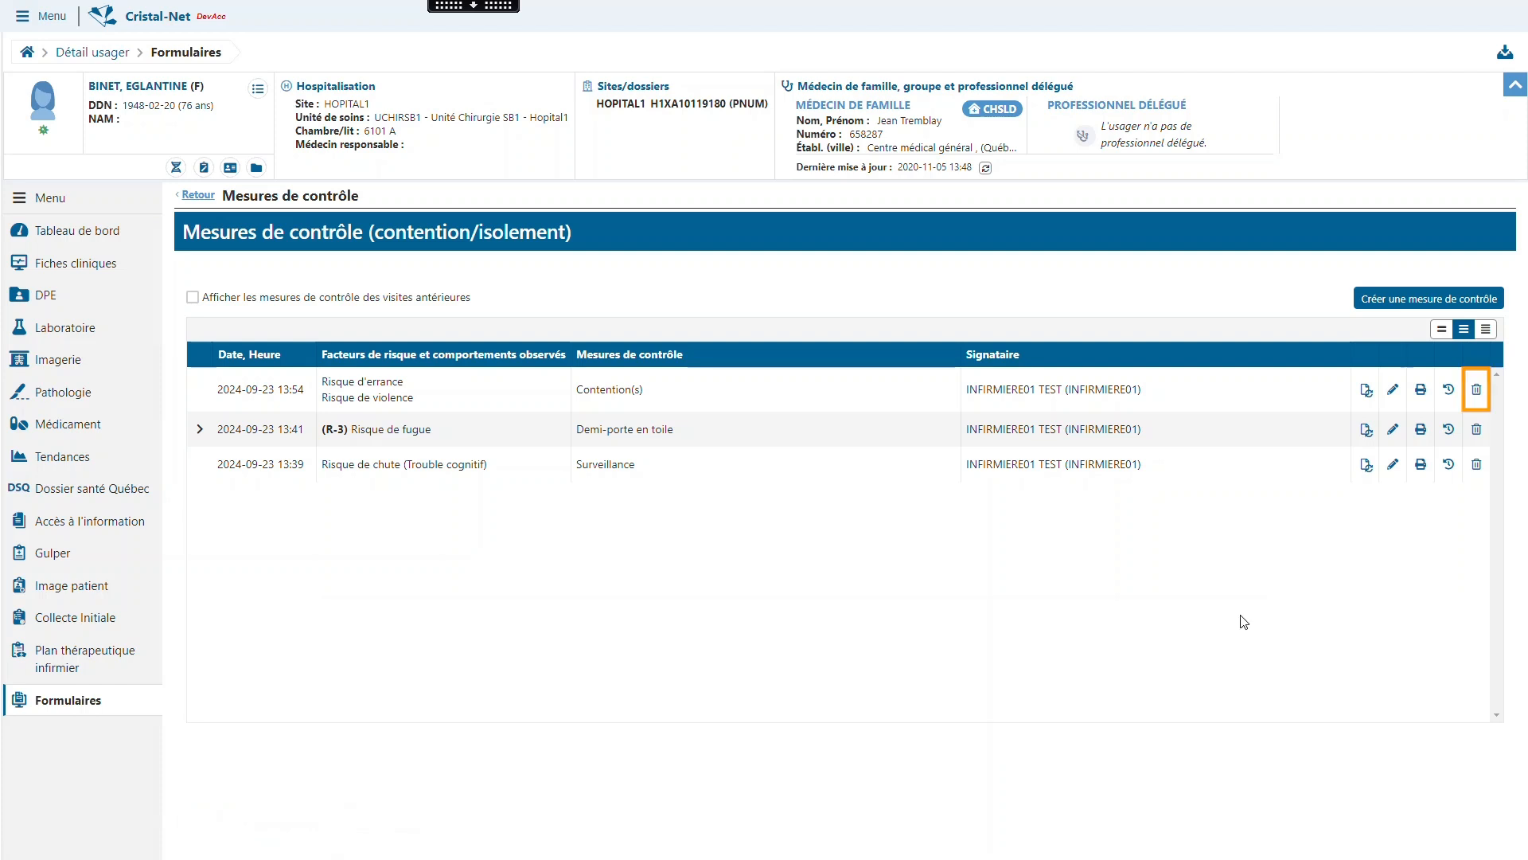
click(1477, 389)
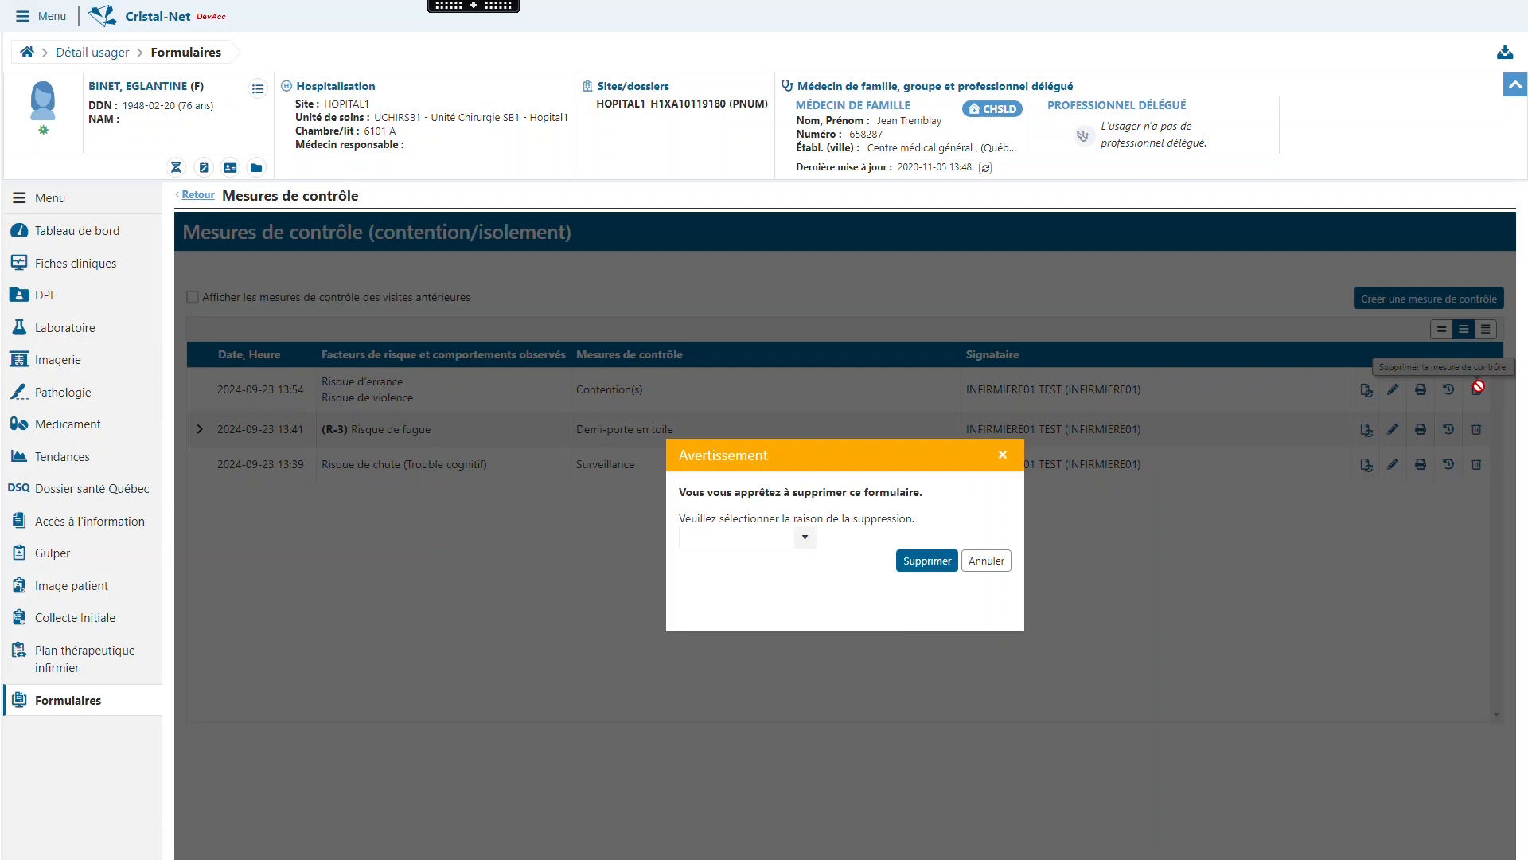
click(839, 539)
text(err)
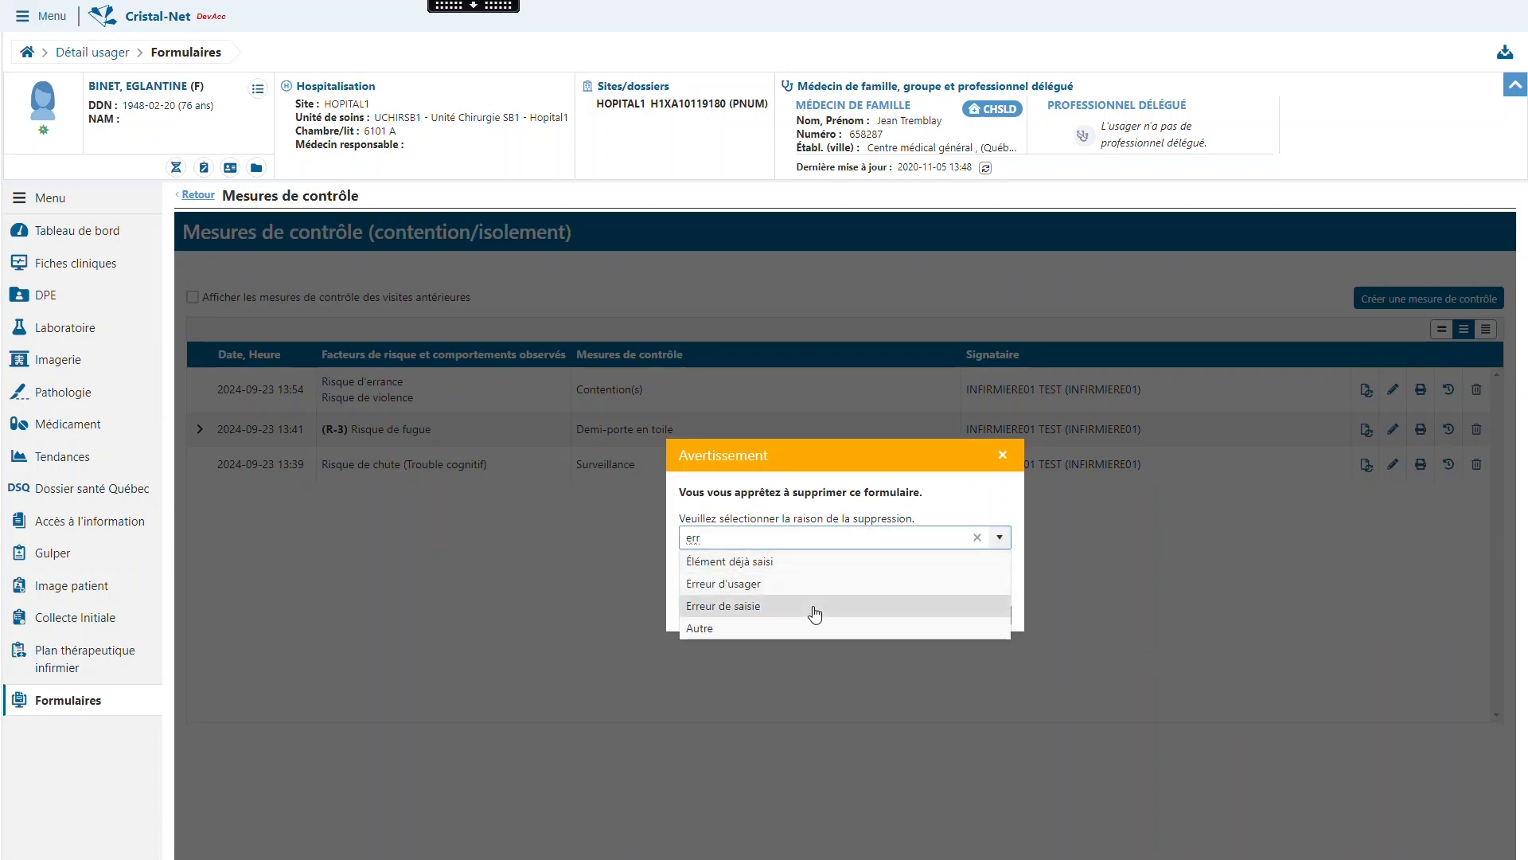
click(815, 609)
click(926, 617)
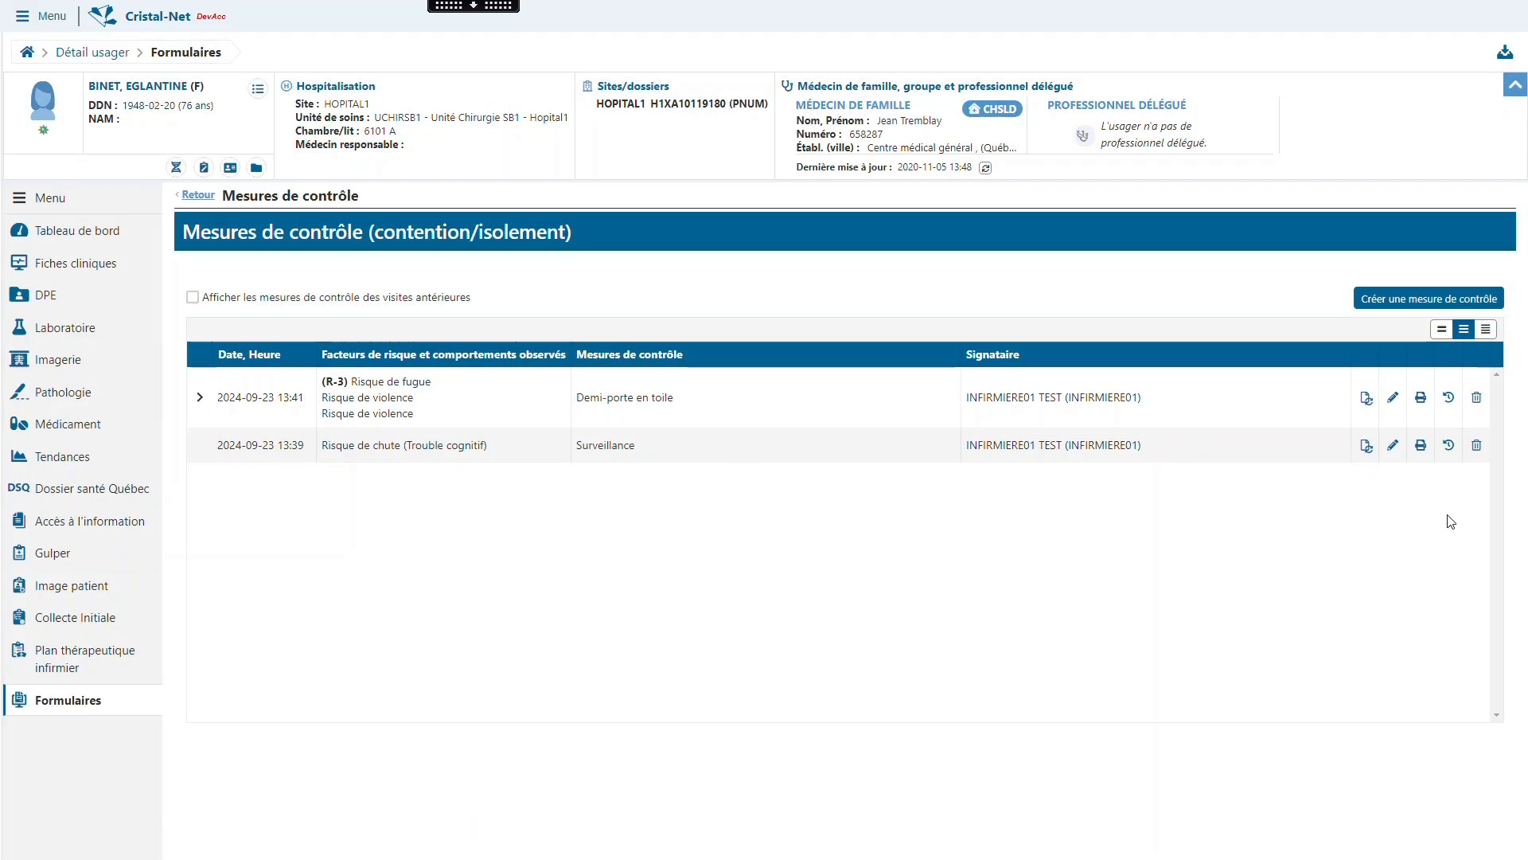
click(1449, 398)
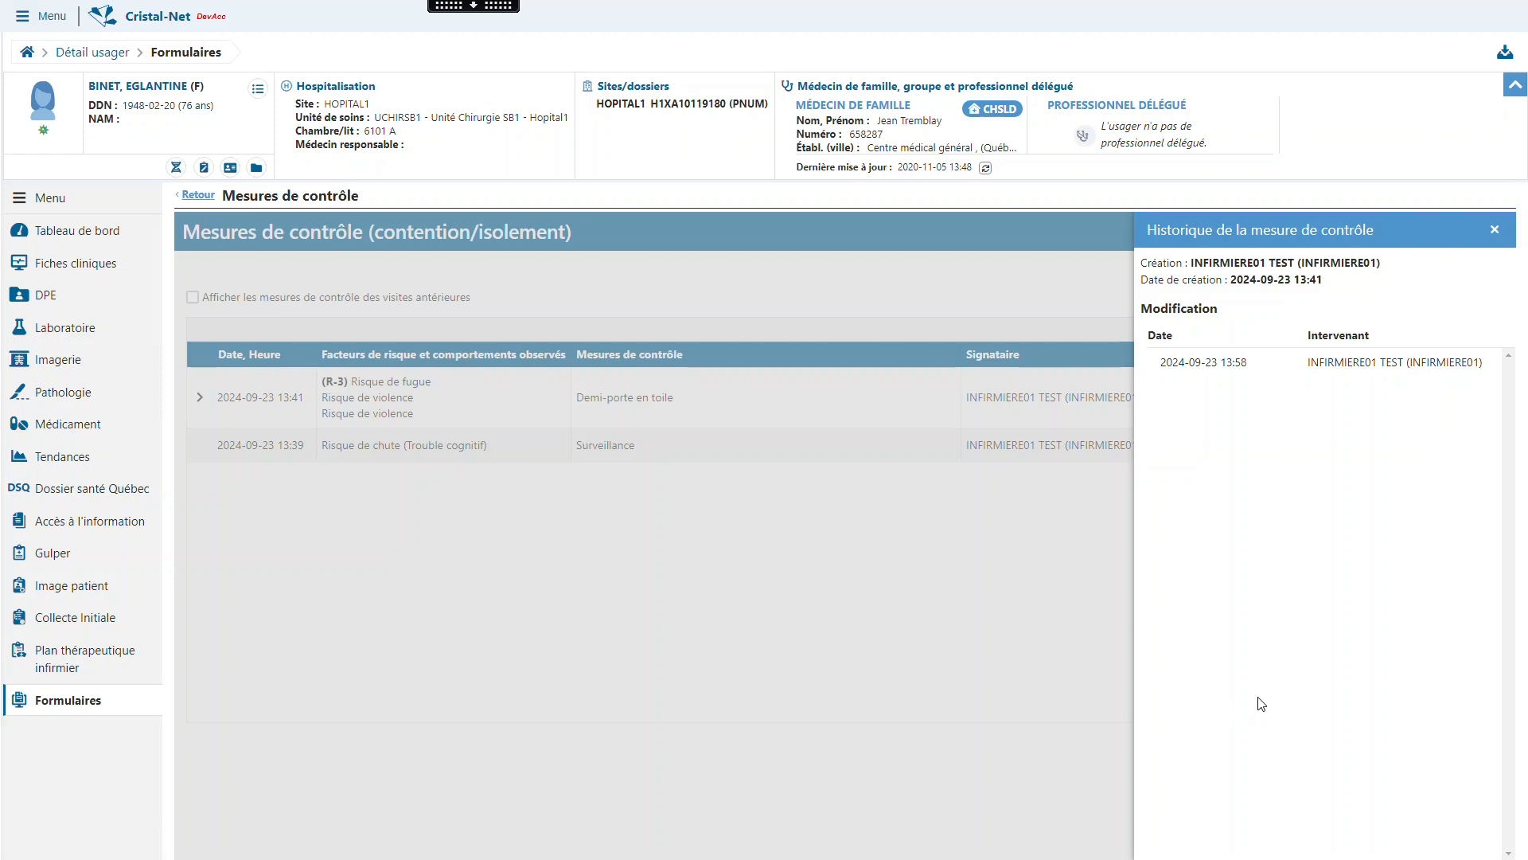
click(1495, 230)
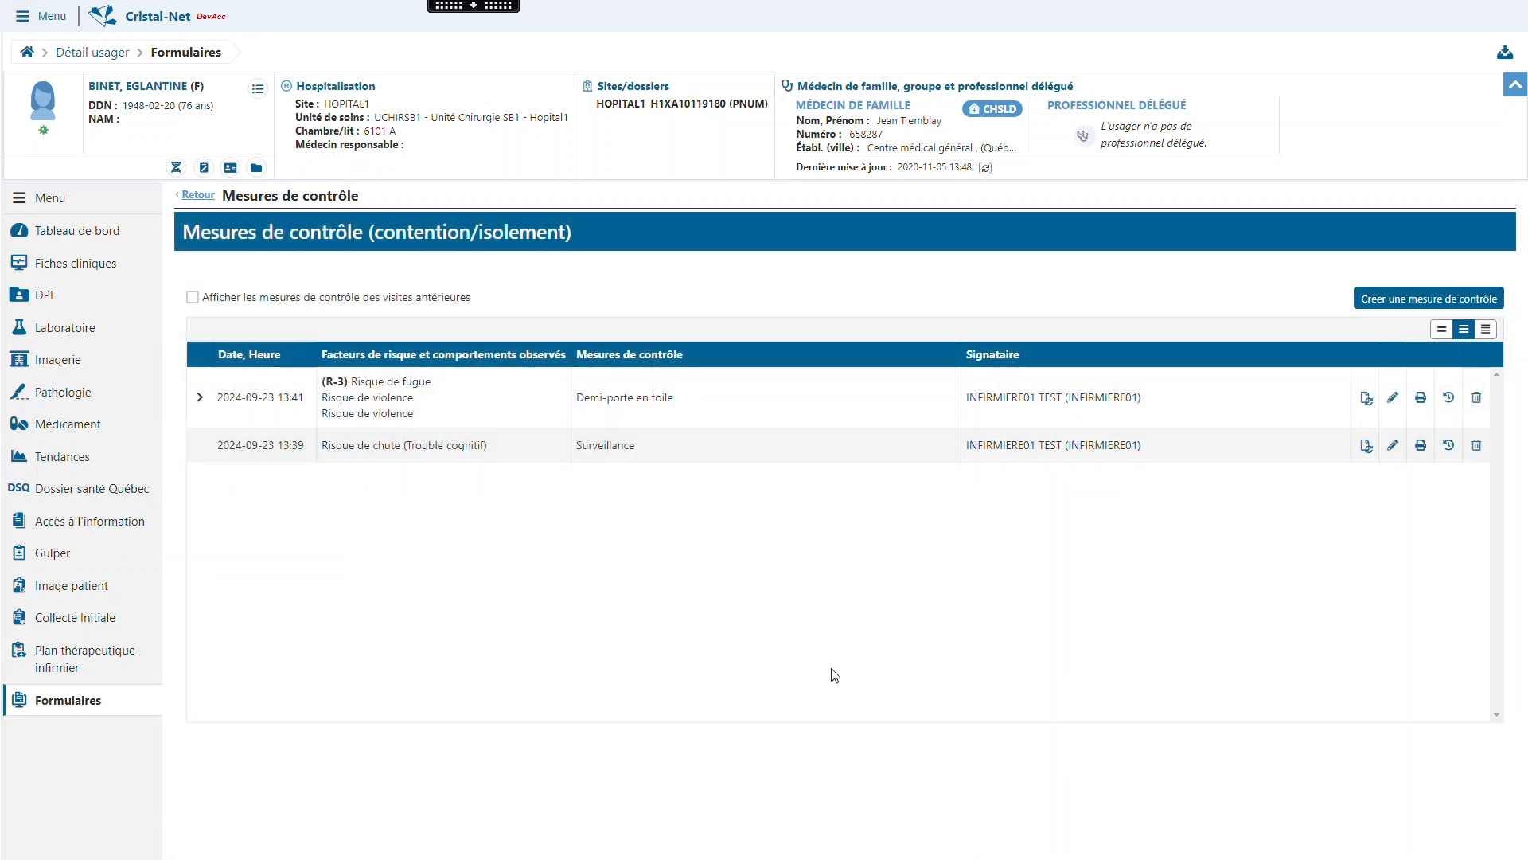